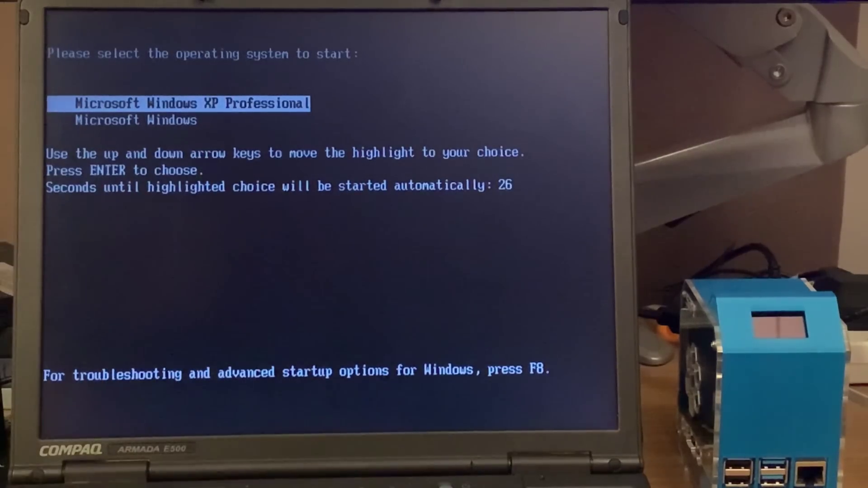
Boot the laptop into the Microsoft Windows entry instead of Windows XP Professional.
key(Down)
key(Return)
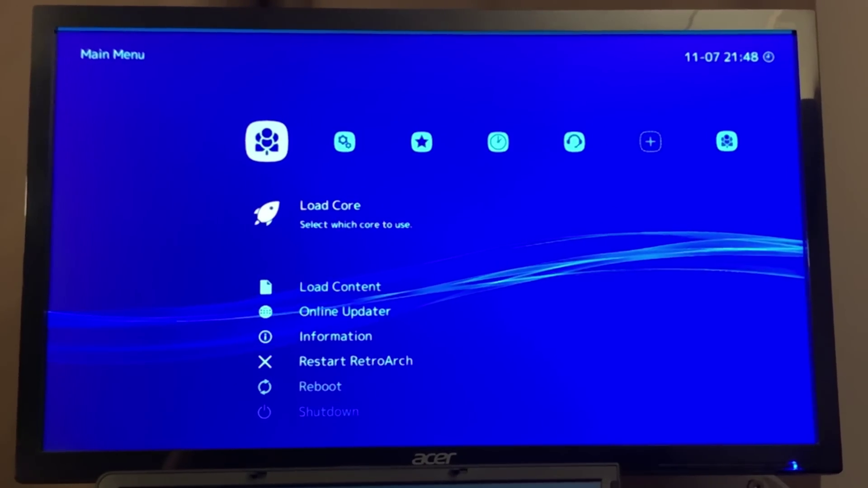
Launch the Windows 98 content in DOSBox Pure and run its installed operating system from the Win98 SE (2) disk image.
key(Right)
key(Right)
key(Right)
key(Right)
key(Left)
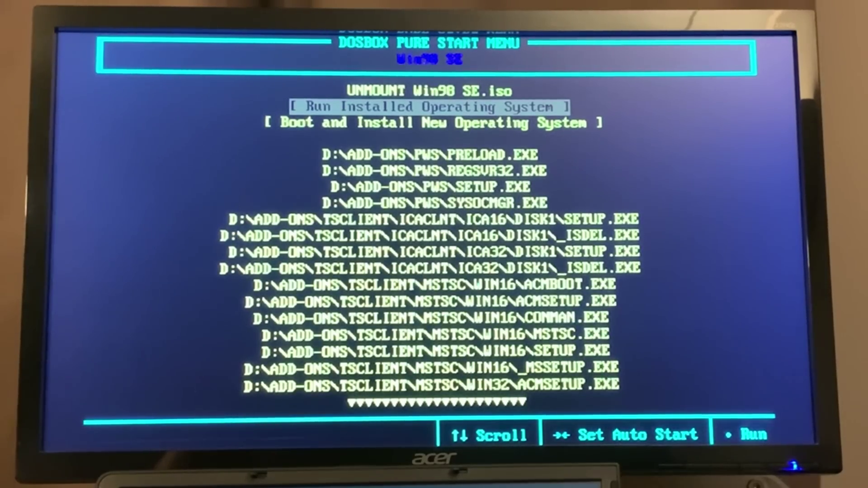
key(Return)
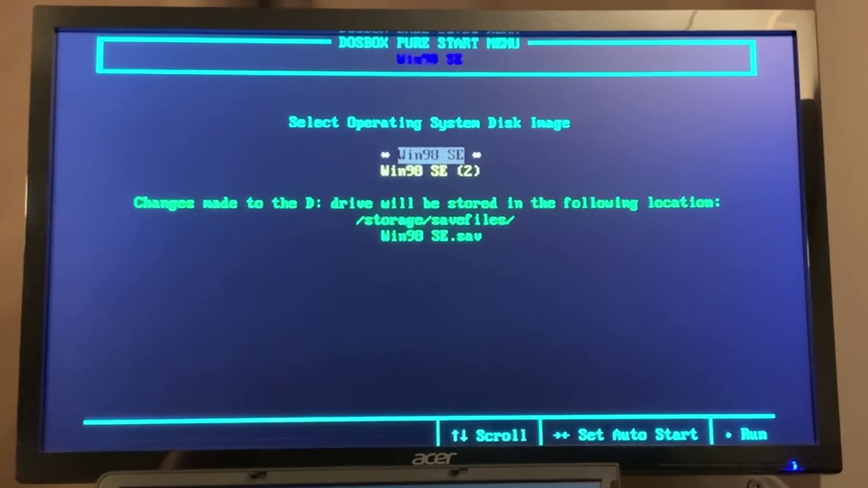
key(Down)
key(Return)
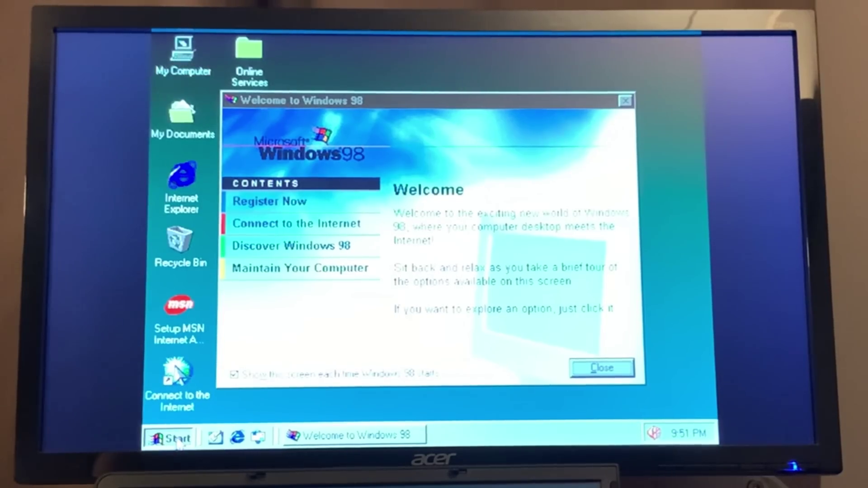
Shut down the running Windows 98 system.
key(super)
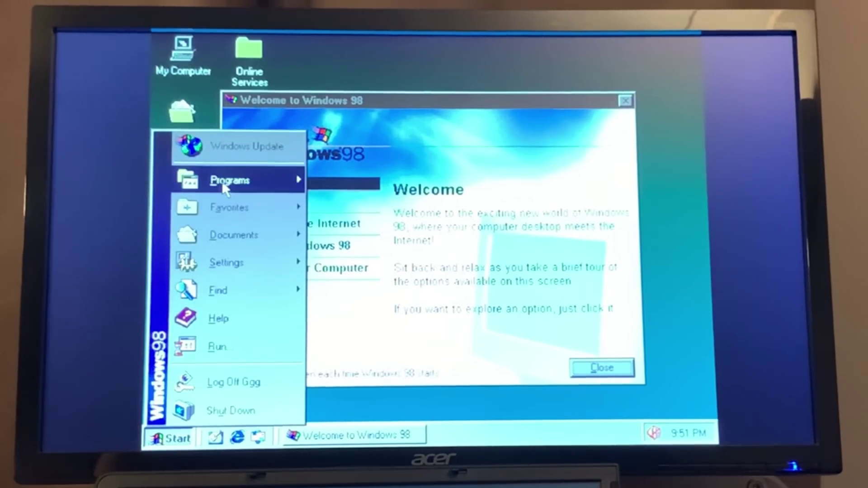
mouse_move(230, 187)
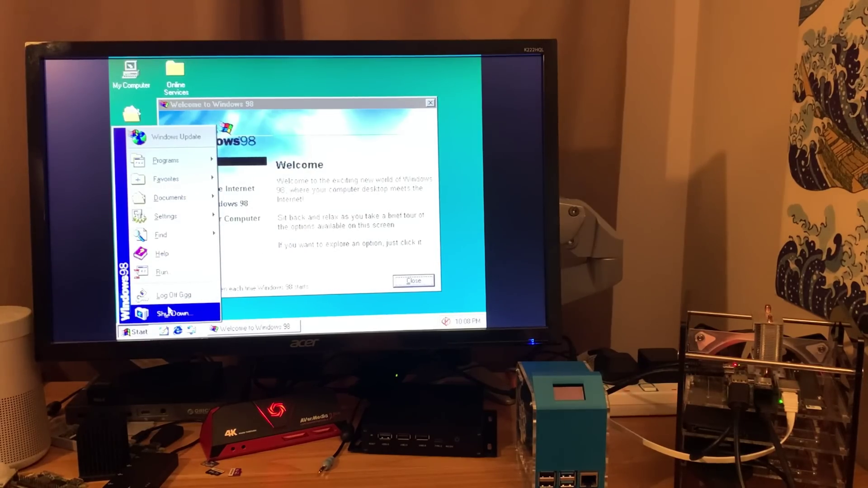
click(169, 312)
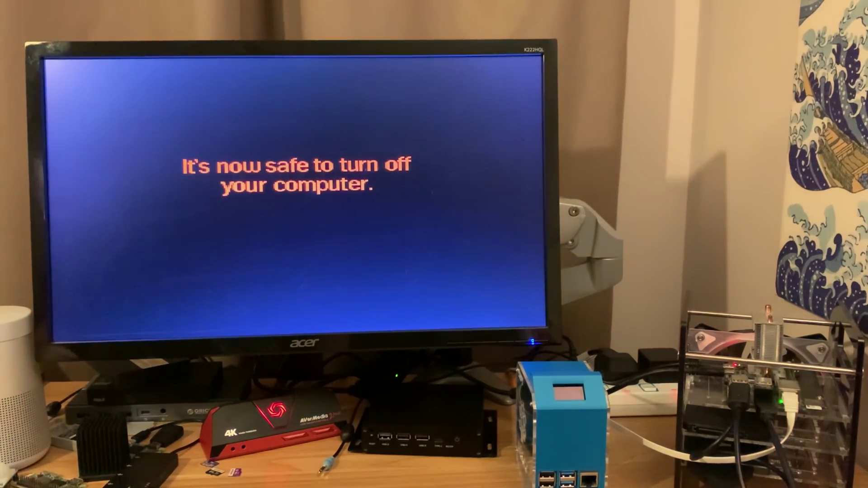
Close the running Windows 98 content in RetroArch.
key(F1)
key(Down)
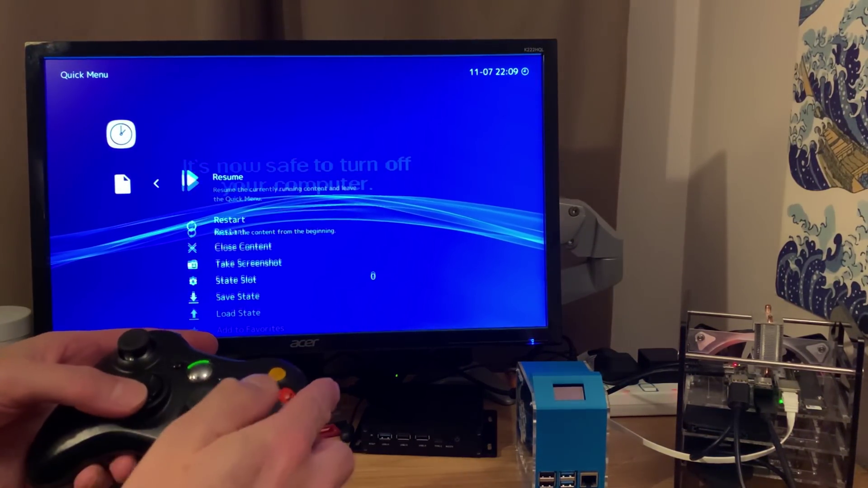
key(Down)
key(Return)
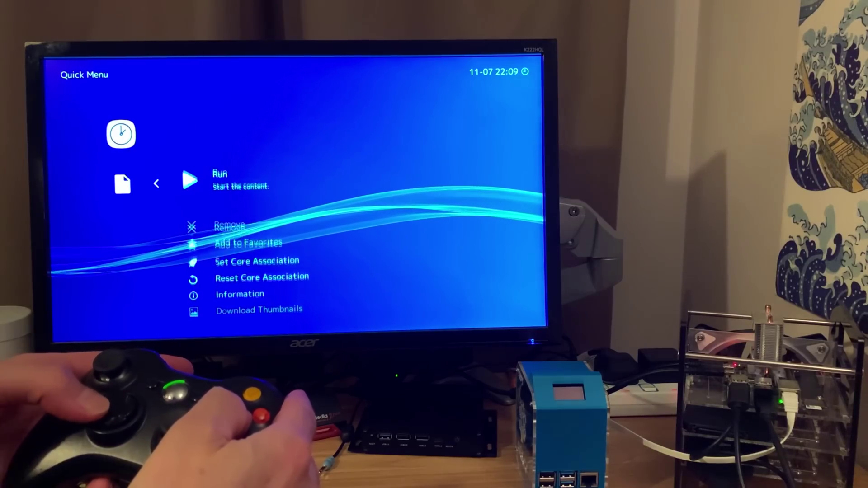
Return to the RetroArch main menu and highlight the Shutdown option.
key(BackSpace)
key(Left)
key(Left)
key(Left)
key(Down)
key(Down)
key(Down)
key(Down)
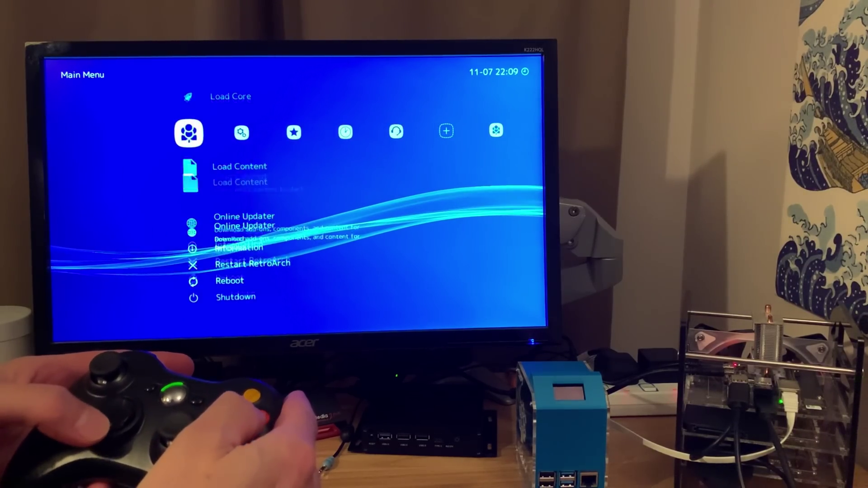
key(Down)
key(Down)
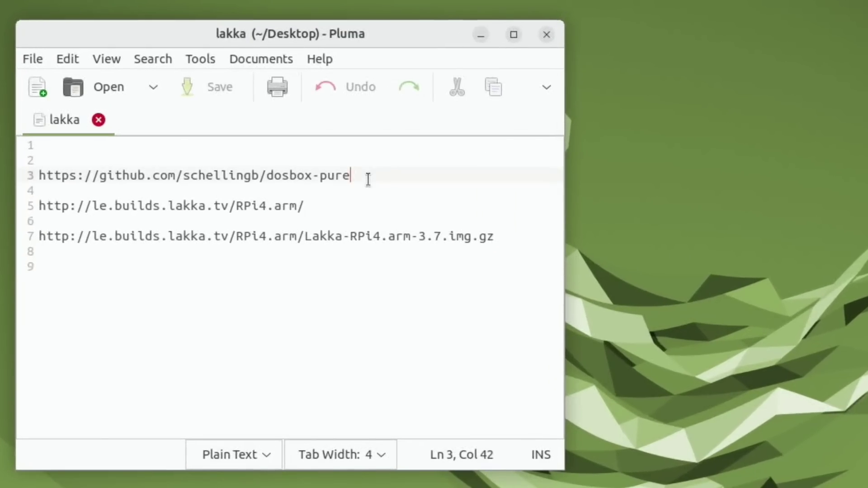
Copy the dosbox-pure GitHub address from the lakka text file and load it in Firefox.
drag(368, 180, 56, 174)
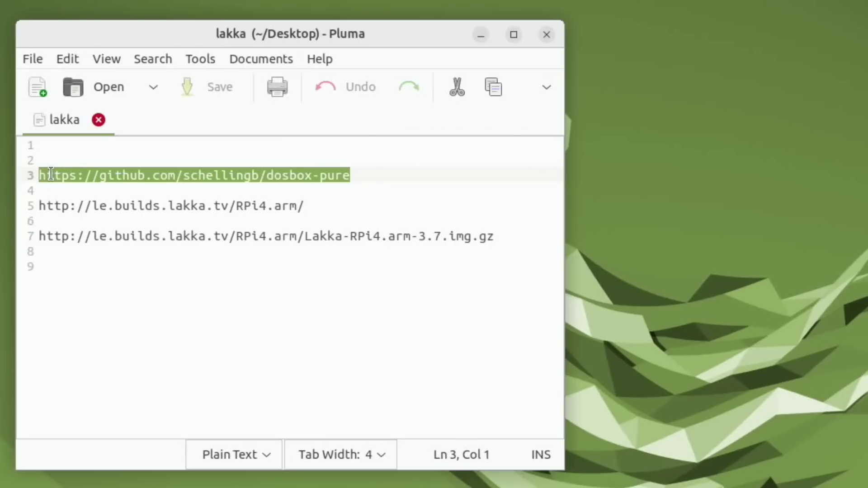
right_click(52, 175)
click(82, 206)
click(159, 56)
right_click(159, 57)
click(180, 107)
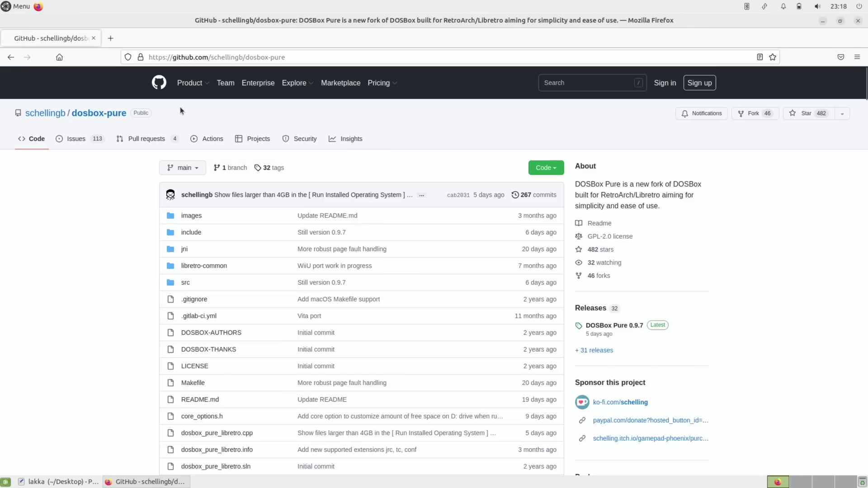
Open the DOSBox Pure releases page linked in the README's Manual Install section and bring up its downloadable assets.
scroll(143, 186, down, 10)
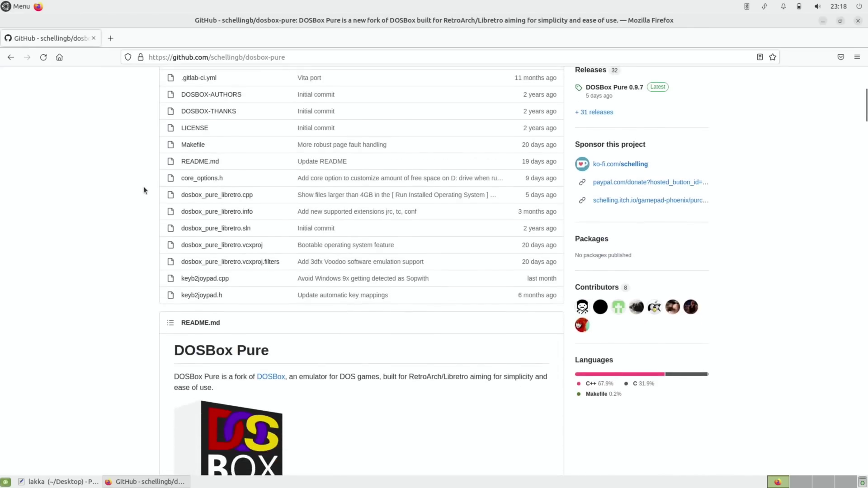
scroll(143, 186, down, 8)
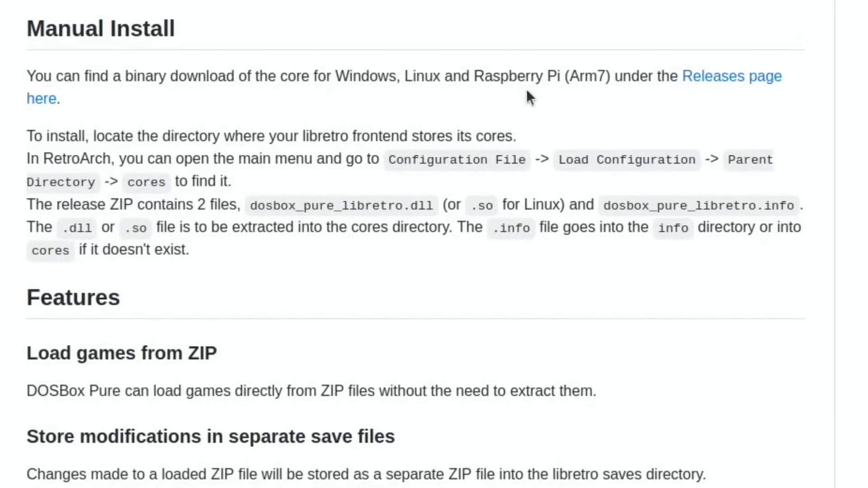
click(730, 77)
scroll(131, 250, down, 12)
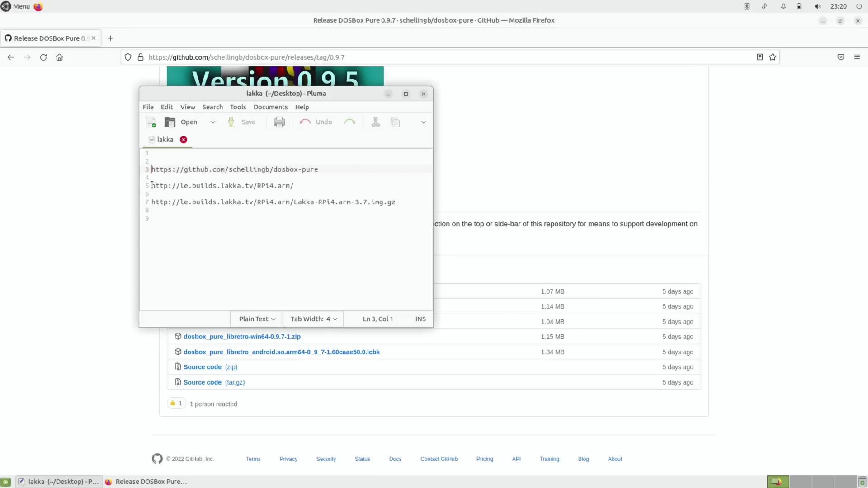
right_click(283, 186)
click(296, 206)
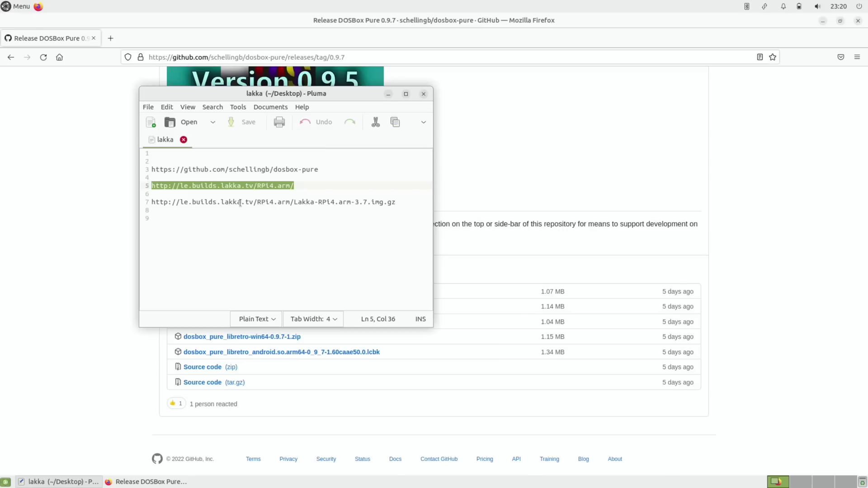
click(167, 56)
right_click(191, 61)
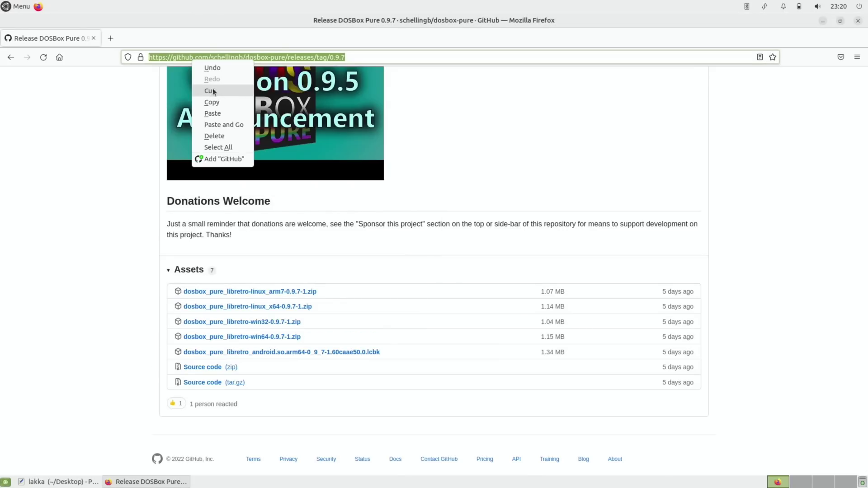
click(222, 125)
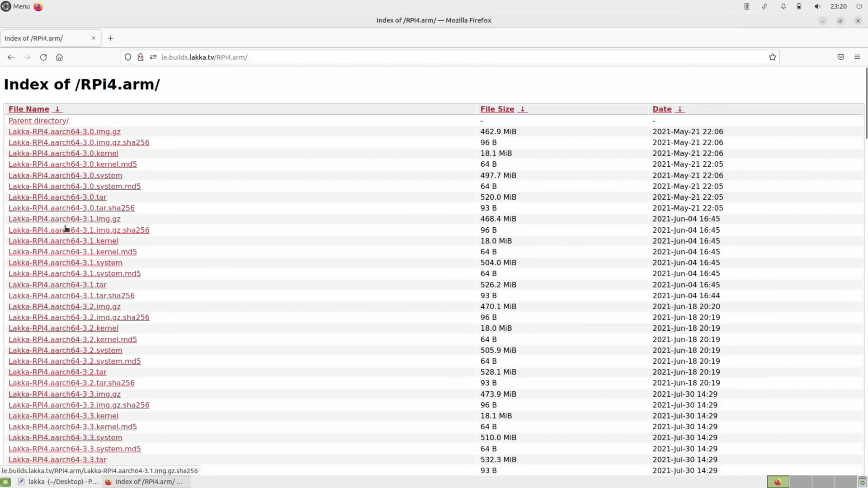
Look through the RPi4.arm build index for the Lakka-RPi4.arm-3.7 files.
scroll(64, 225, down, 10)
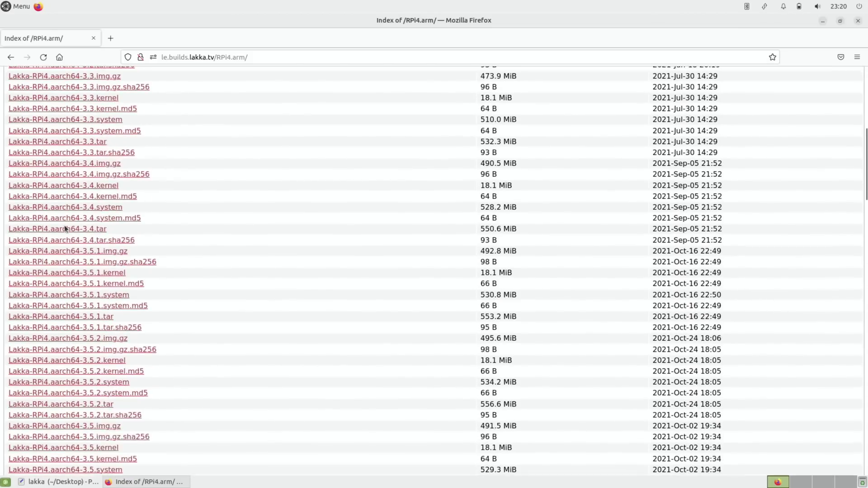
scroll(64, 226, down, 14)
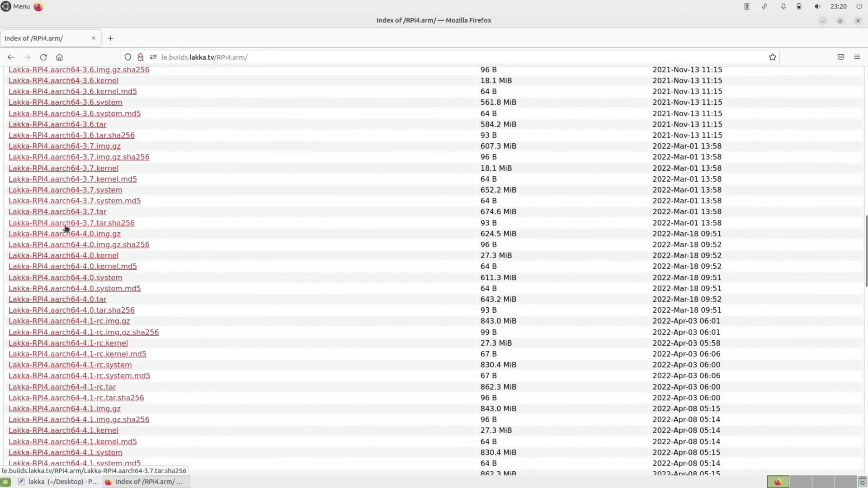
scroll(66, 227, down, 11)
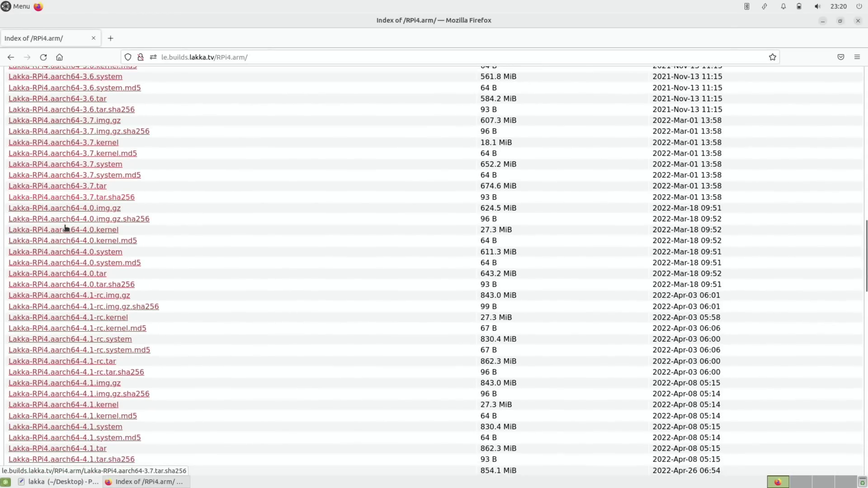
scroll(165, 285, down, 15)
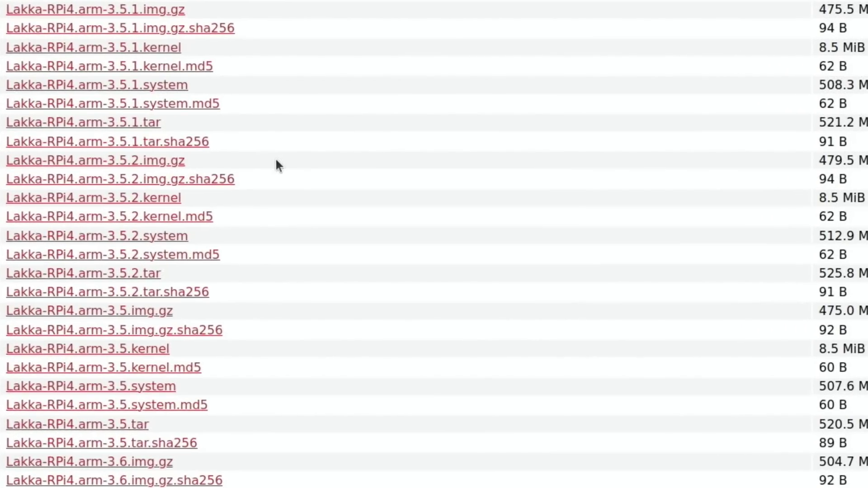
scroll(163, 284, down, 5)
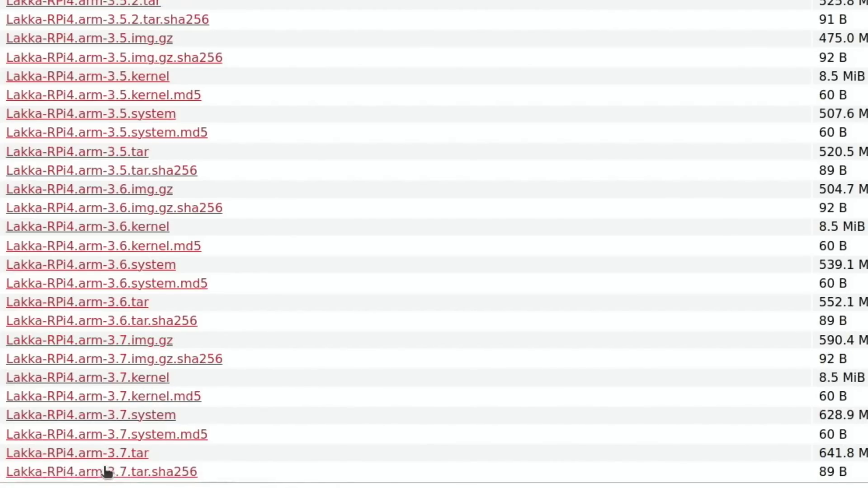
Start downloading Lakka-RPi4.arm-3.7.img.gz through the direct address copied from the lakka text file, and cancel the download.
click(86, 425)
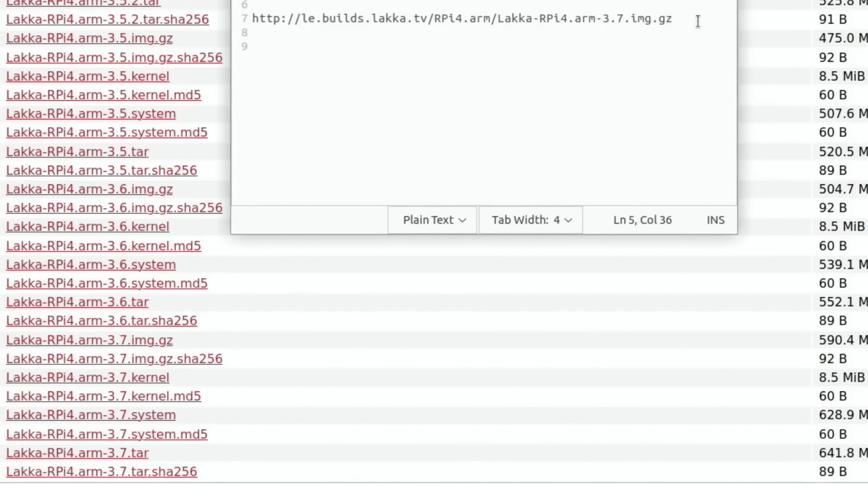
drag(673, 18, 301, 16)
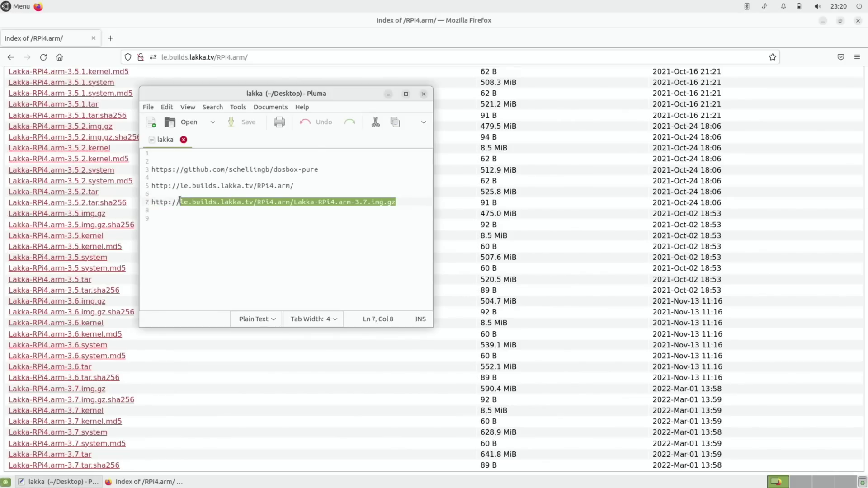
right_click(154, 201)
click(179, 220)
click(172, 58)
right_click(174, 61)
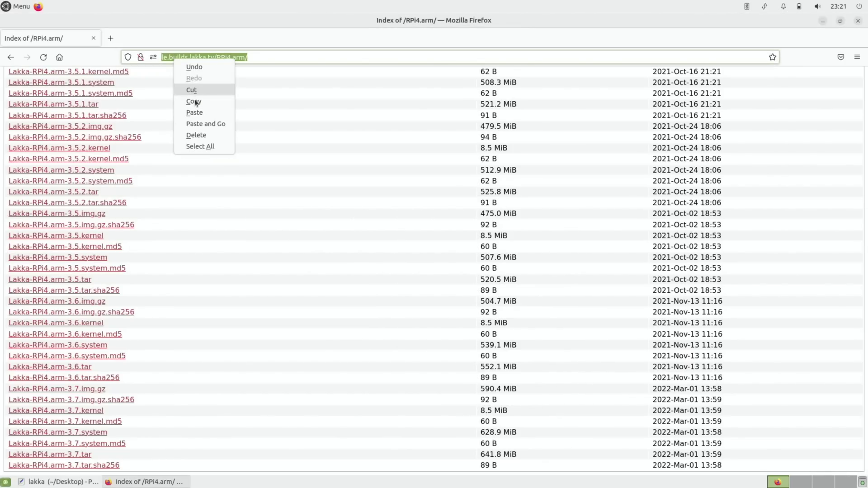
click(206, 124)
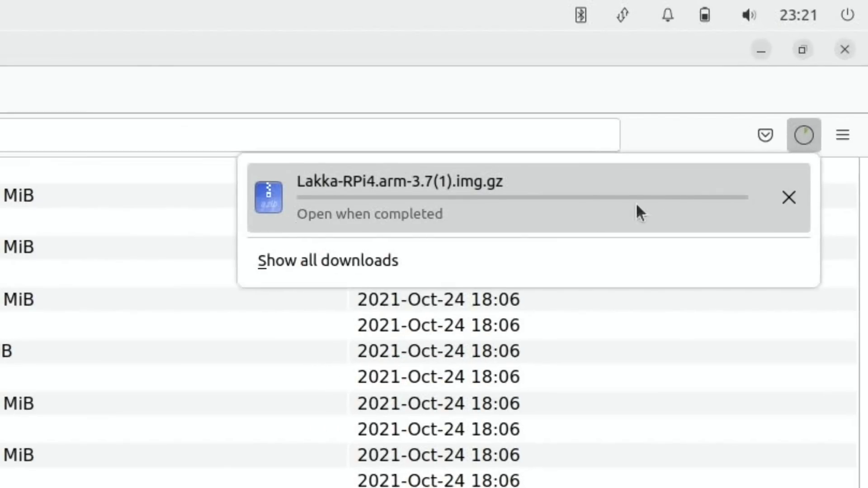
click(788, 199)
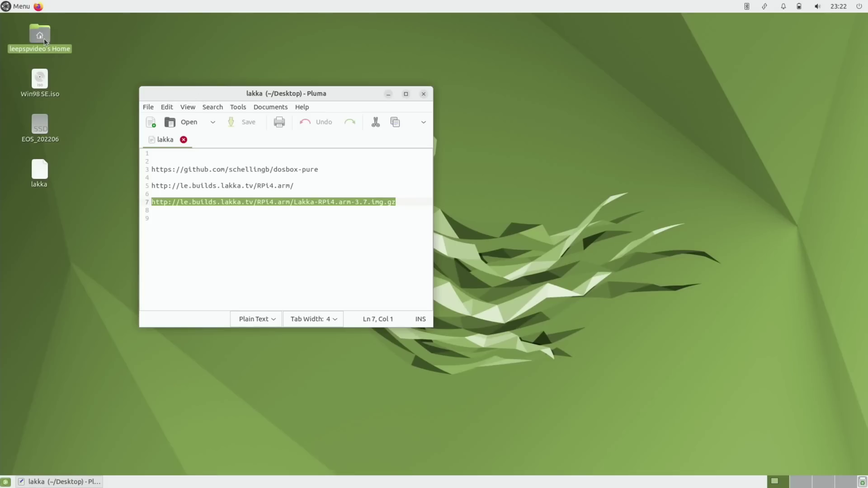
Extract dosbox_pure_libretro-linux_arm7-0.9.7-1.zip inside the Downloads folder and check the extracted folder's contents.
double_click(44, 39)
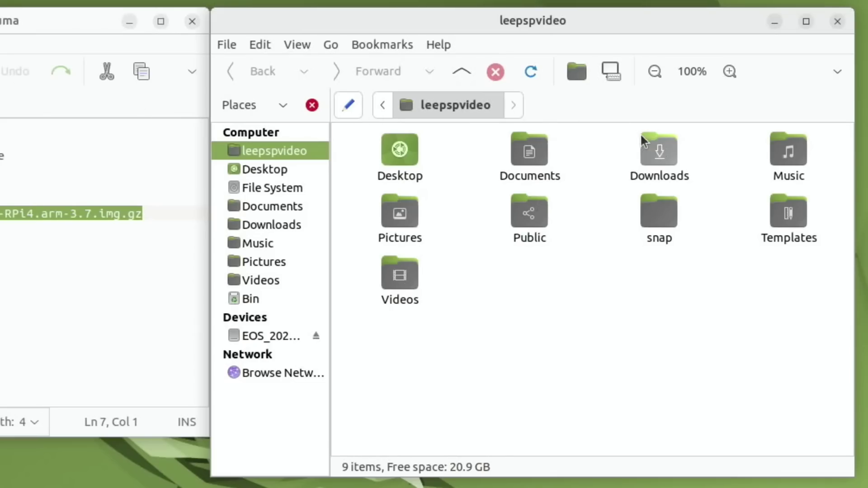
double_click(686, 166)
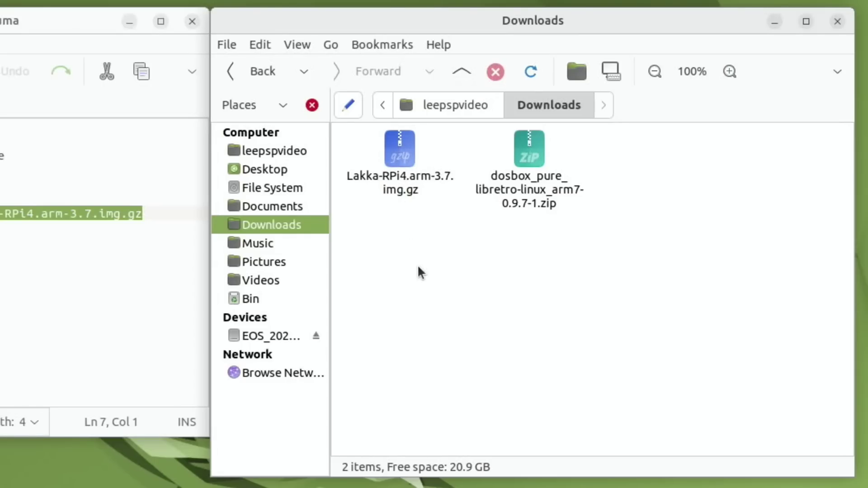
right_click(525, 163)
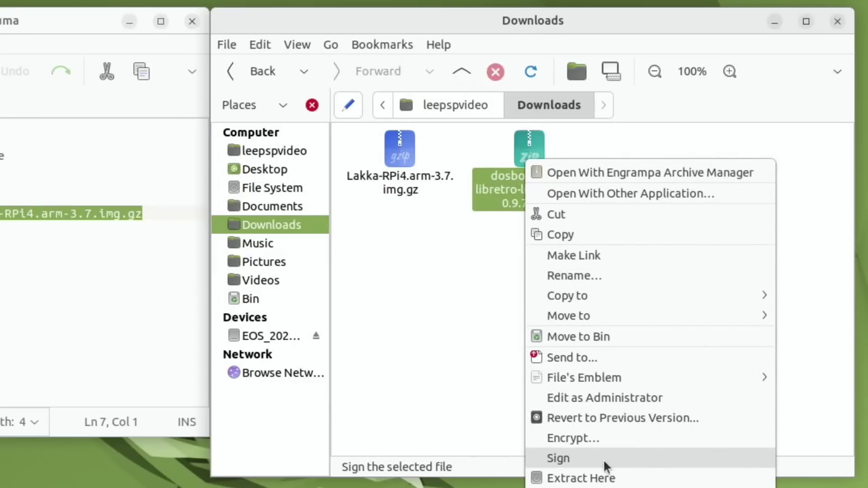
click(602, 478)
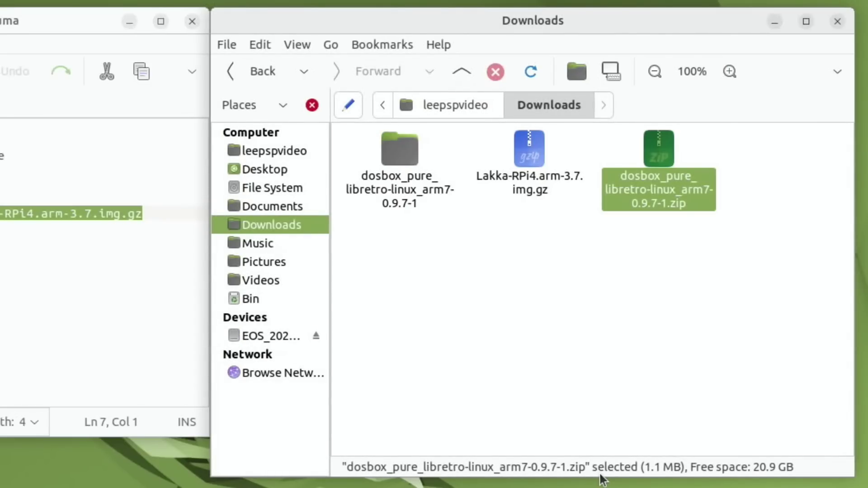
double_click(404, 153)
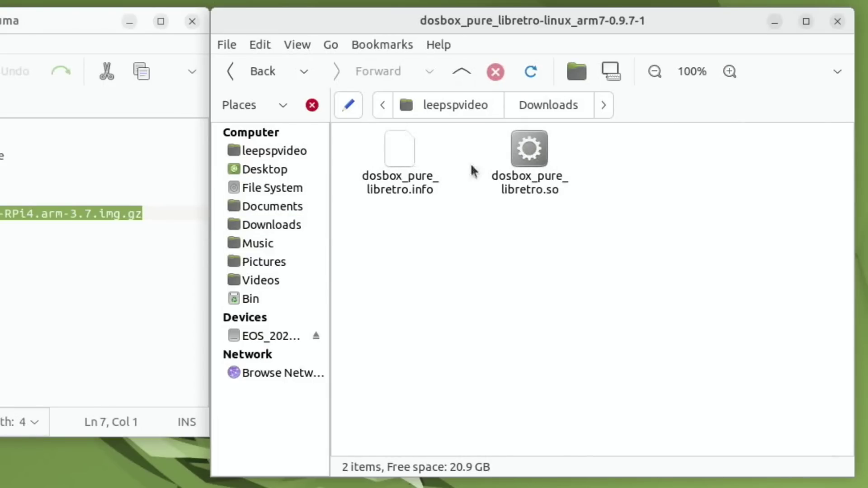
click(461, 71)
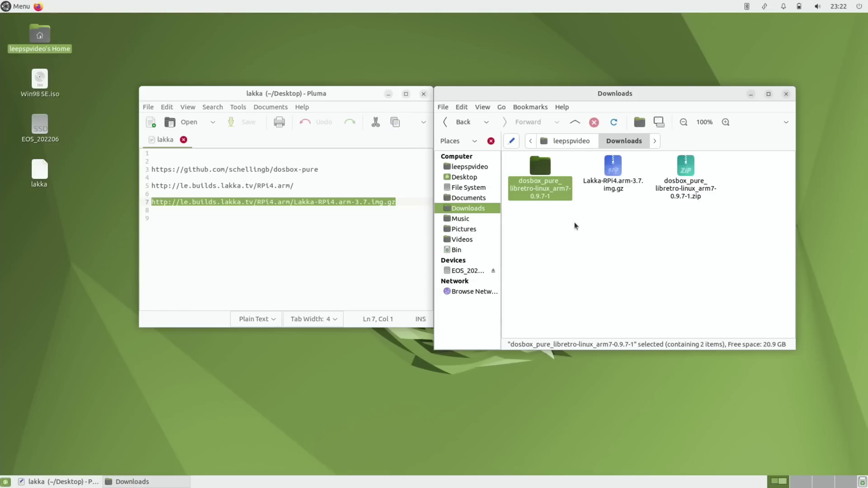
Open Raspberry Pi Imager and select Lakka-RPi4.arm-3.7.img.gz from the Downloads folder as the custom operating system image.
key(super)
text(imag)
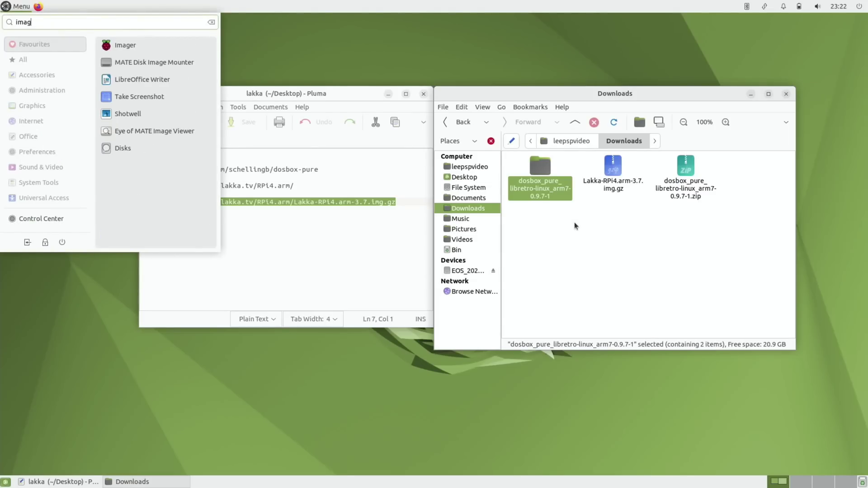
key(Return)
click(337, 272)
scroll(230, 324, down, 5)
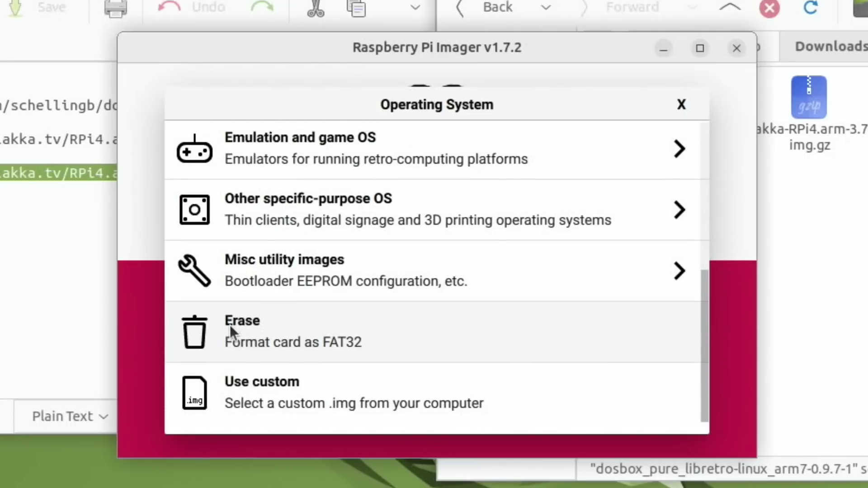
click(255, 393)
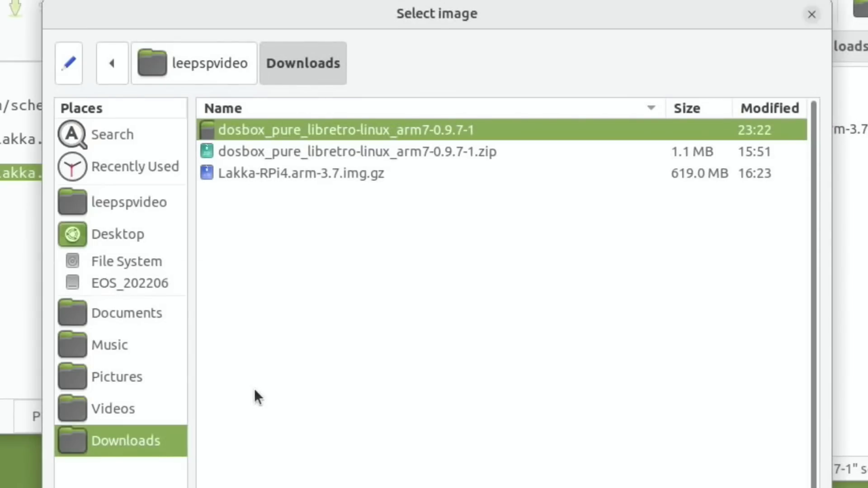
click(267, 175)
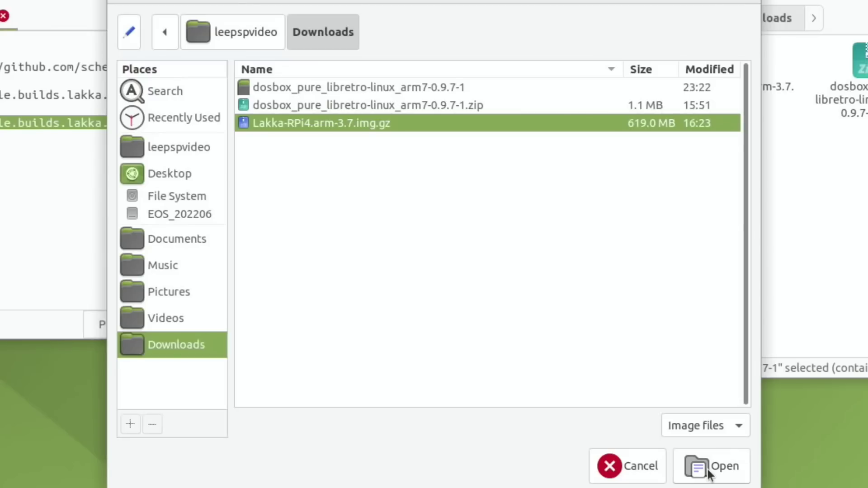
click(708, 470)
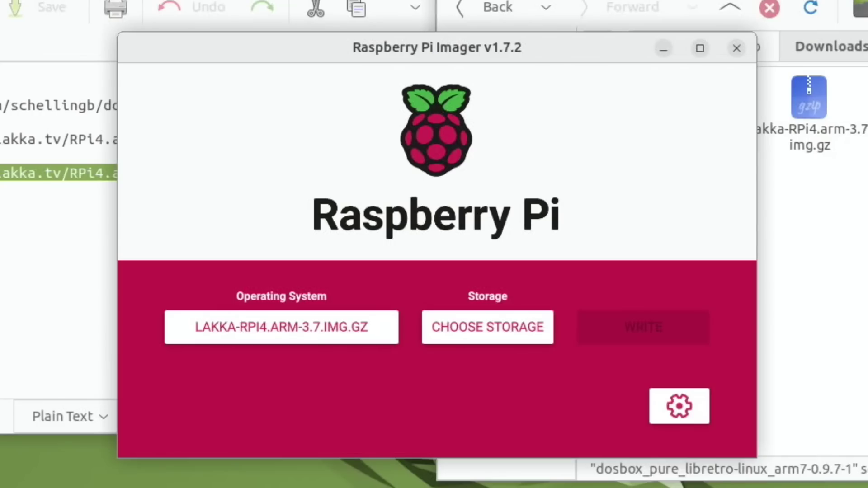
Write the Lakka image to the EOS_202206 ASMT SATA2 32GB SSD, accepting the erasure of its data, and close the imager.
click(470, 333)
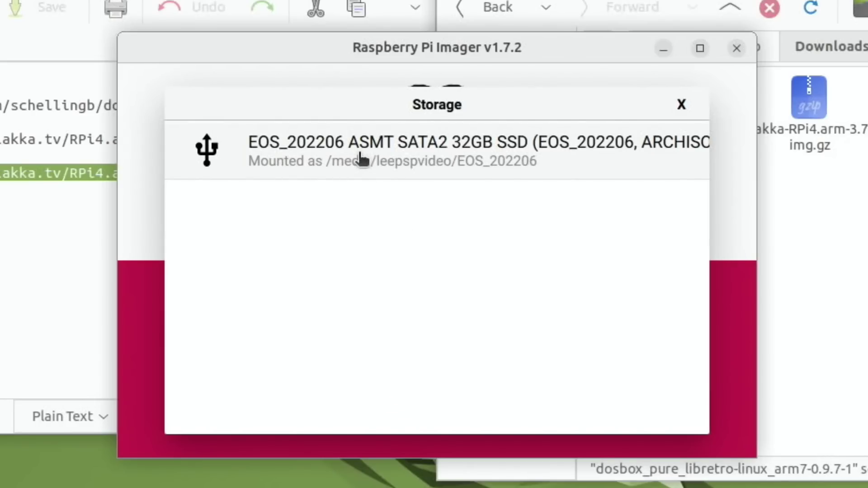
click(362, 159)
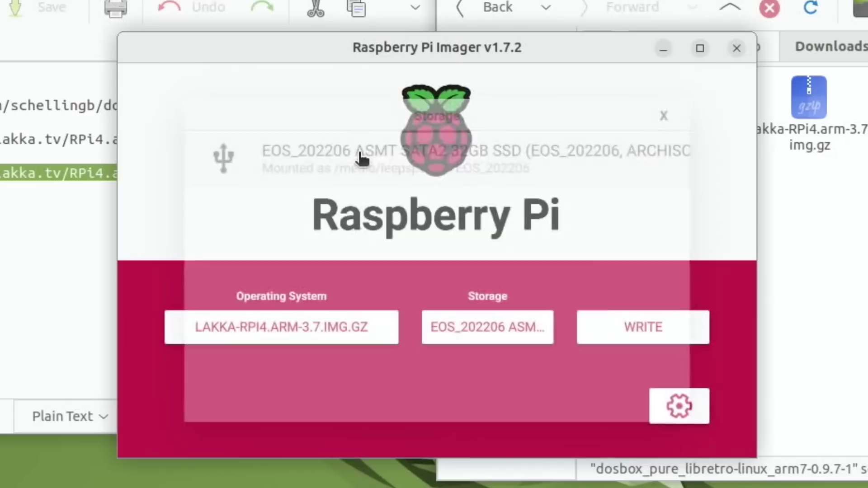
click(649, 326)
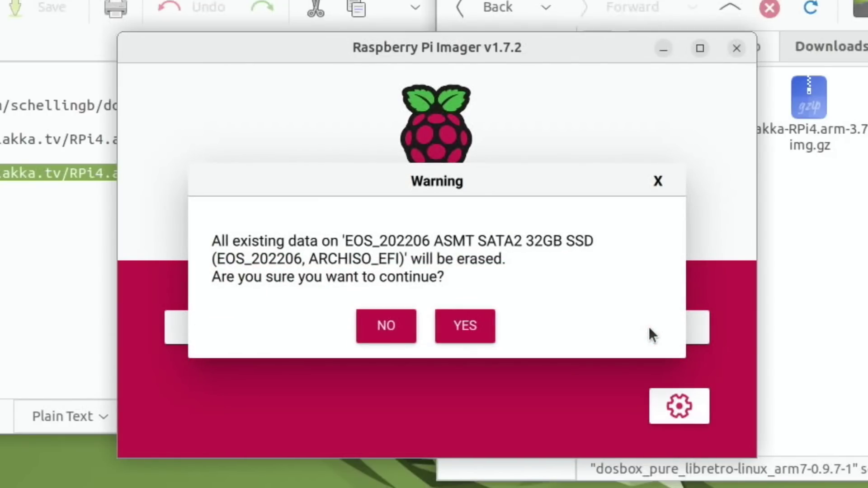
click(470, 326)
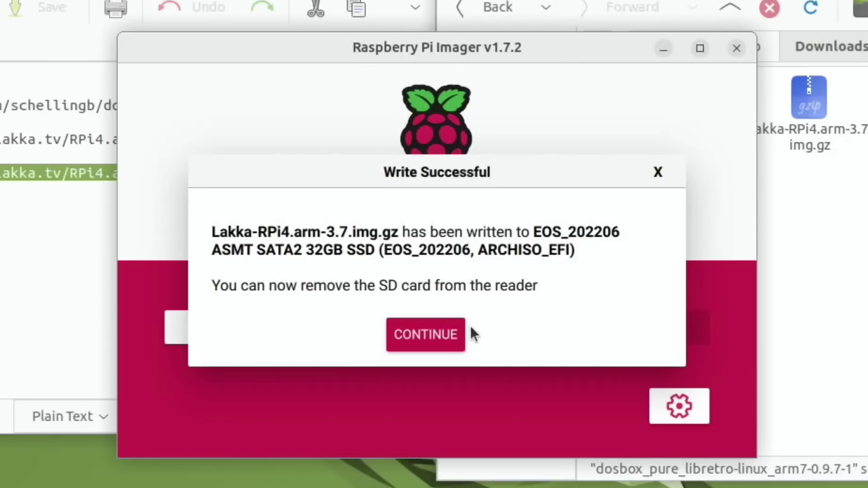
click(428, 335)
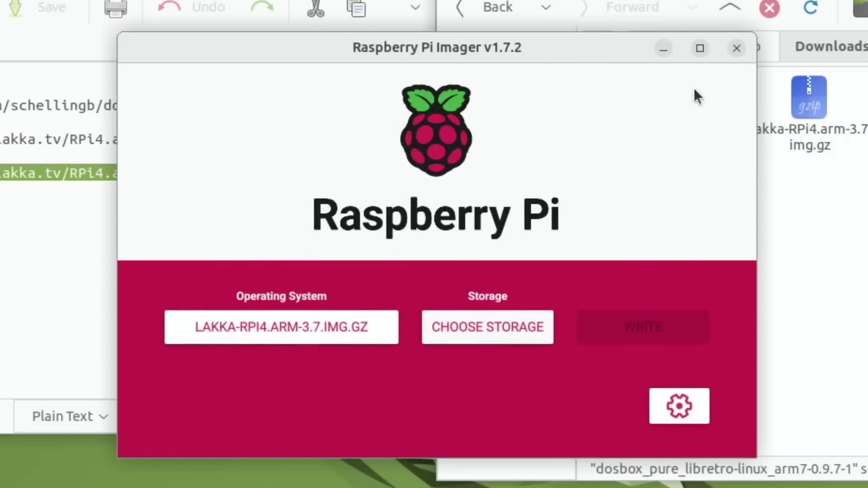
click(736, 49)
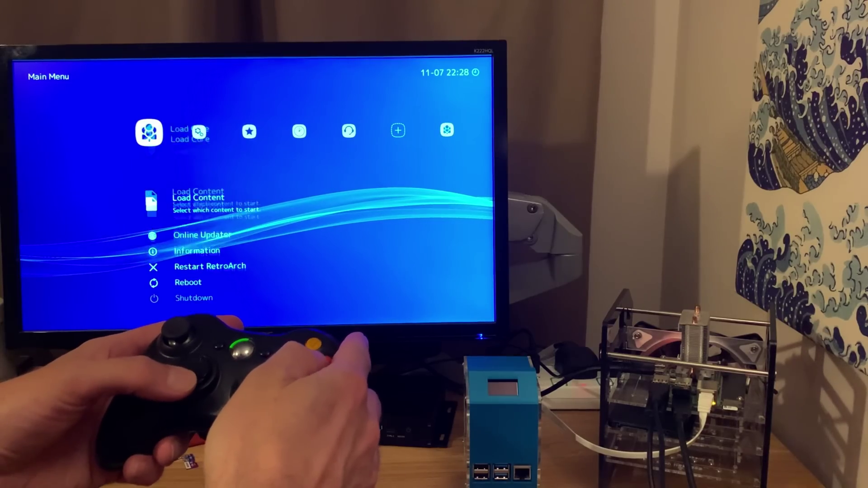
key(Down)
key(Down)
key(Down)
key(Down)
key(Down)
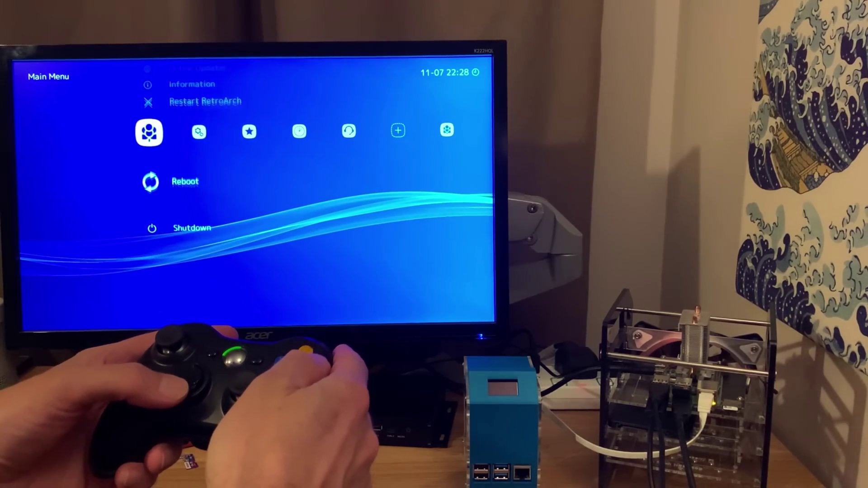
key(Return)
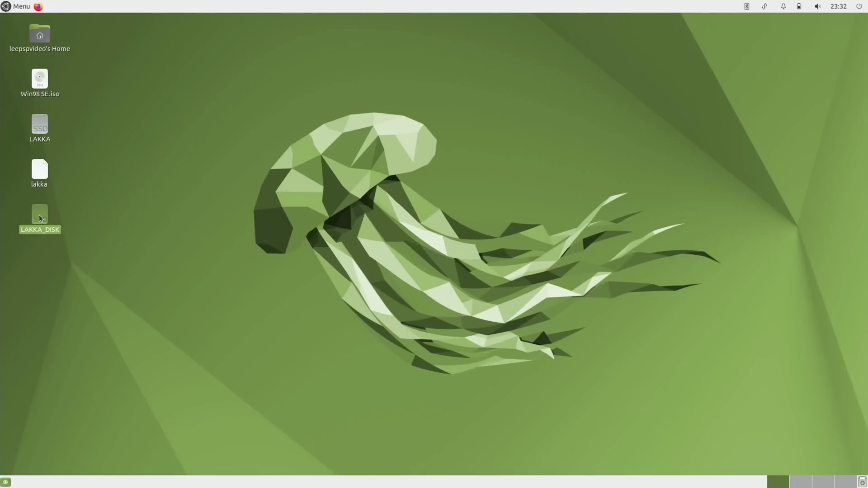
Open the LAKKA_DISK drive and the Downloads folder in separate windows, with Downloads placed above the drive's window.
double_click(40, 218)
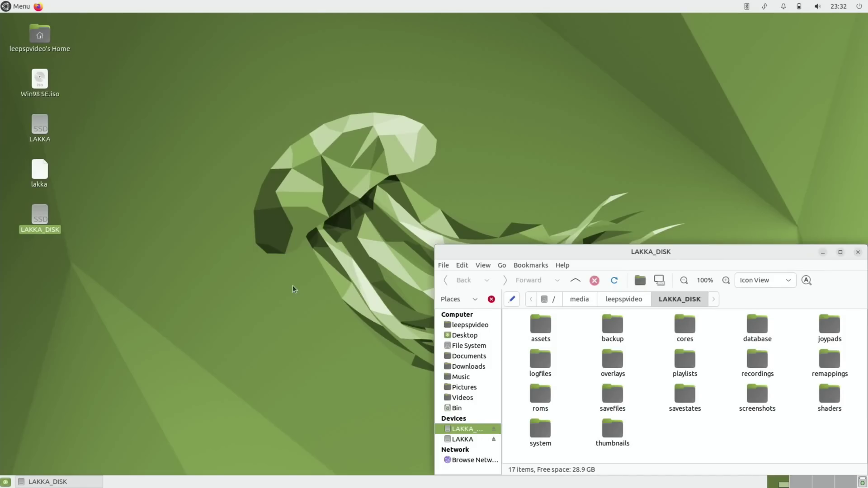
double_click(39, 37)
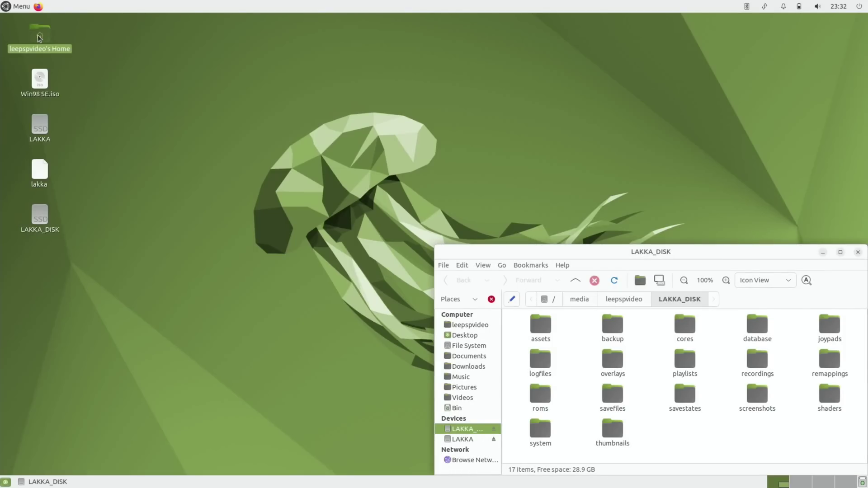
click(108, 202)
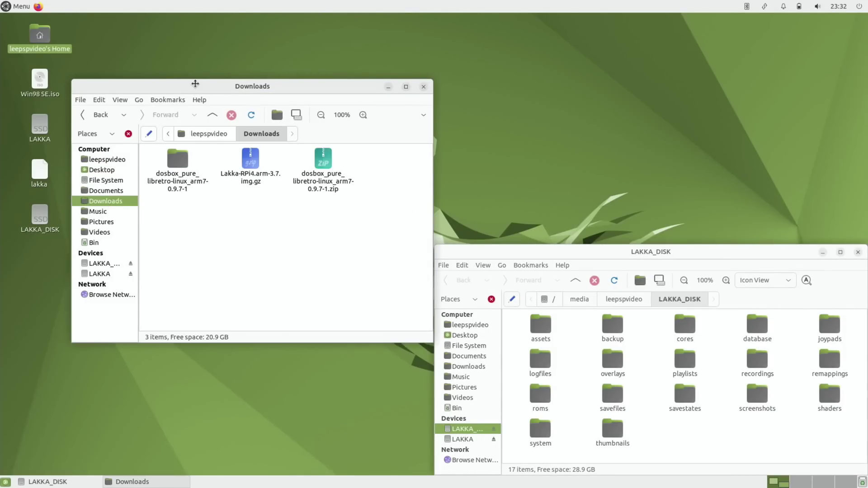
drag(194, 86, 860, 2)
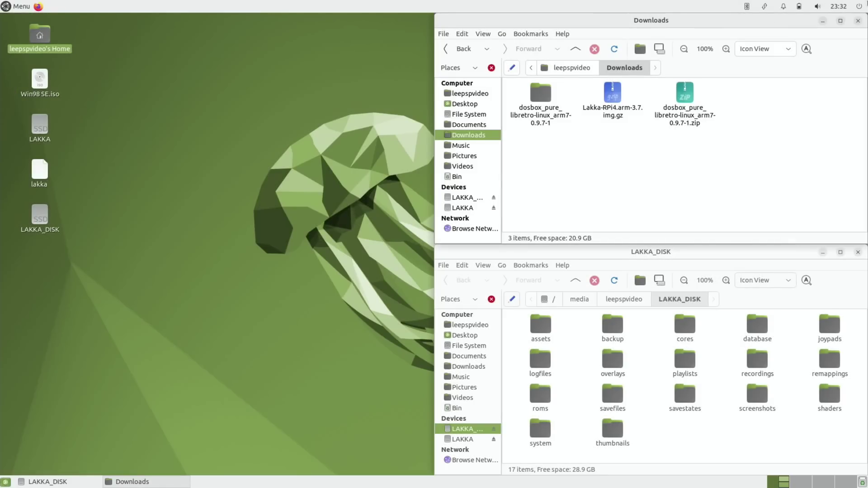
Copy dosbox_pure_libretro.info and dosbox_pure_libretro.so from the extracted folder into the cores folder on LAKKA_DISK.
double_click(542, 94)
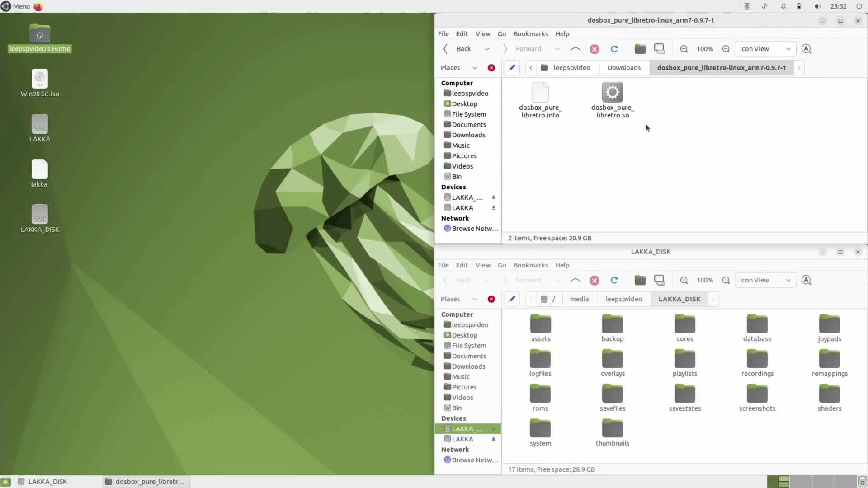
drag(646, 131, 683, 326)
double_click(684, 327)
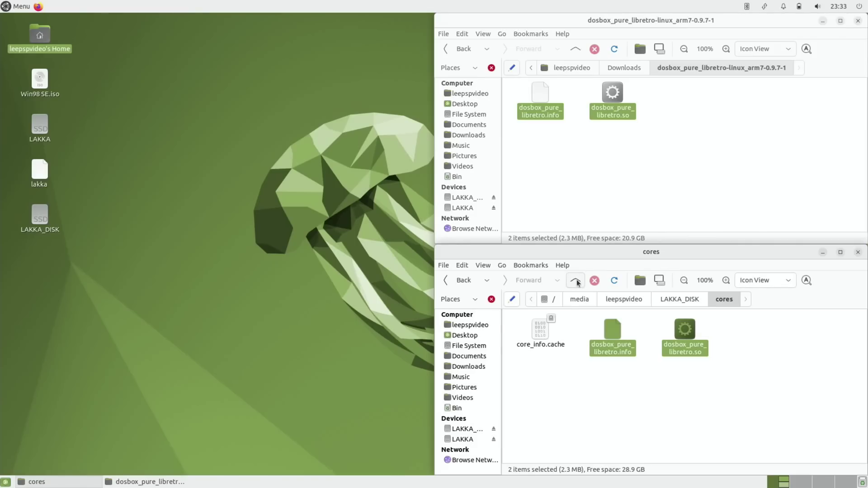
Copy Win98 SE.iso from the desktop into the roms/downloads folder on LAKKA_DISK.
key(BackSpace)
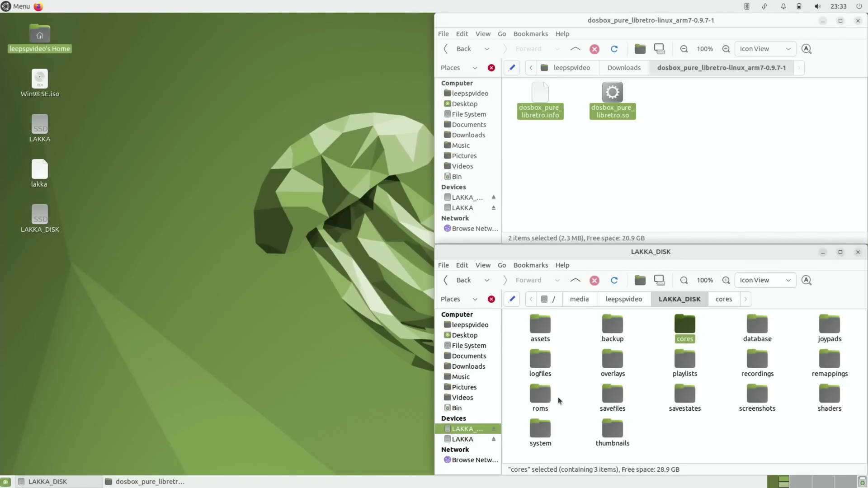
double_click(546, 400)
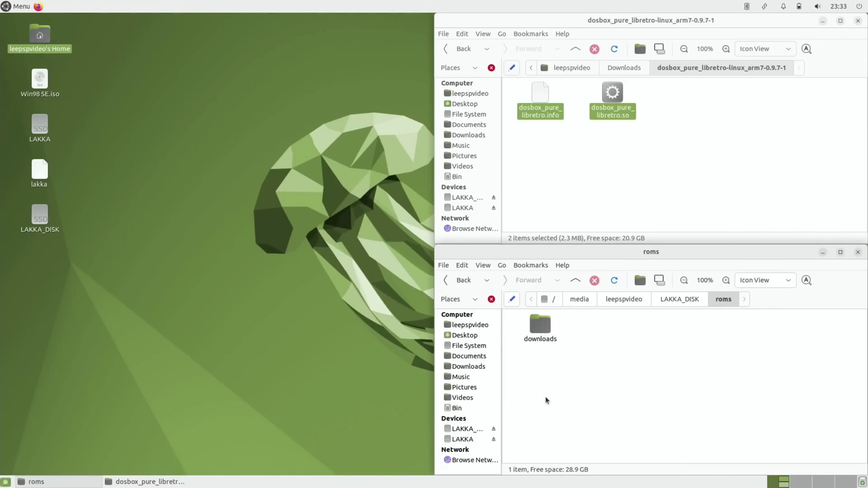
double_click(542, 324)
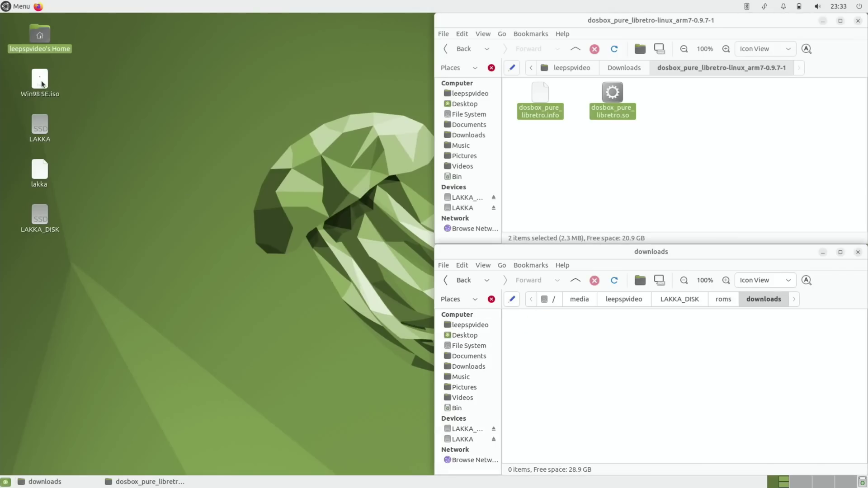
drag(41, 80, 558, 355)
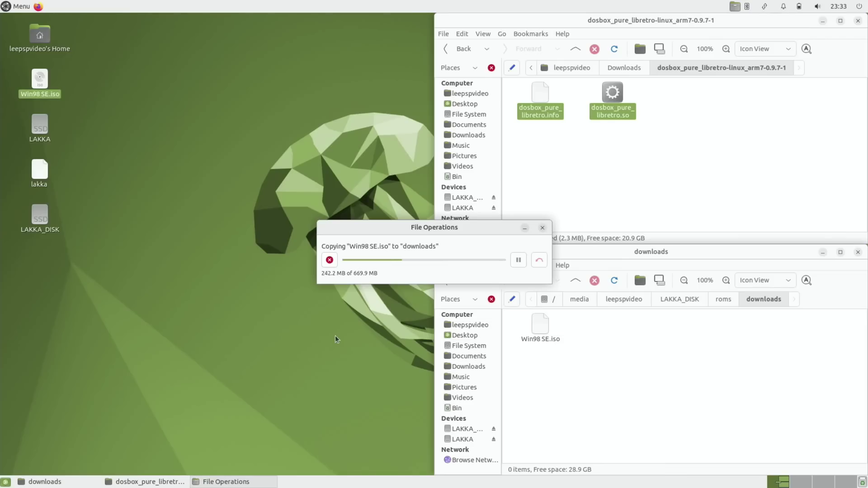
click(5, 7)
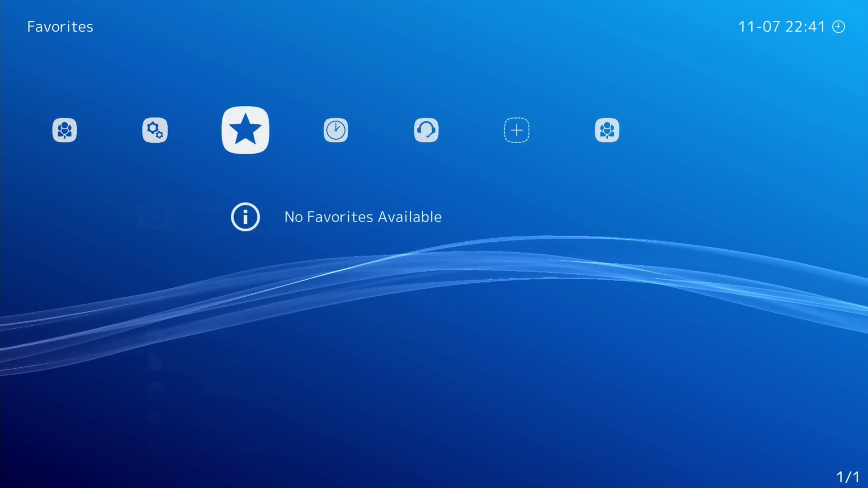
Scan the Win98 SE.iso file in /storage/roms/downloads to import it as content in Lakka.
key(Right)
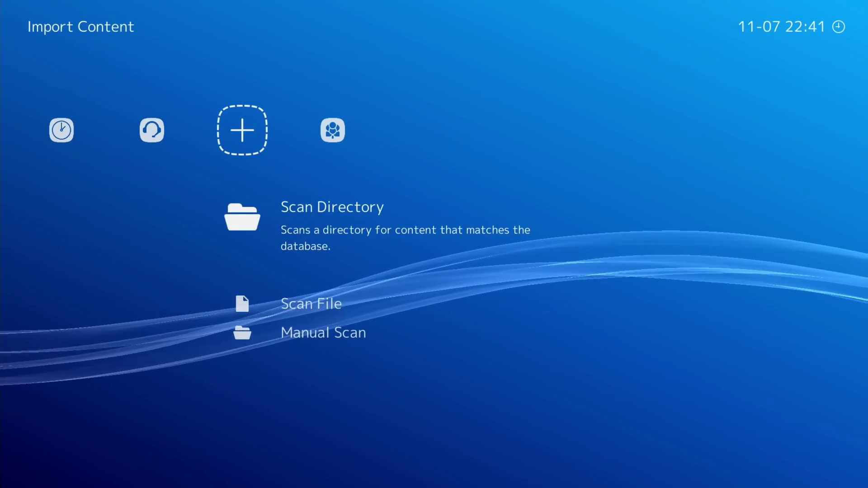
key(Down)
key(Return)
key(Down)
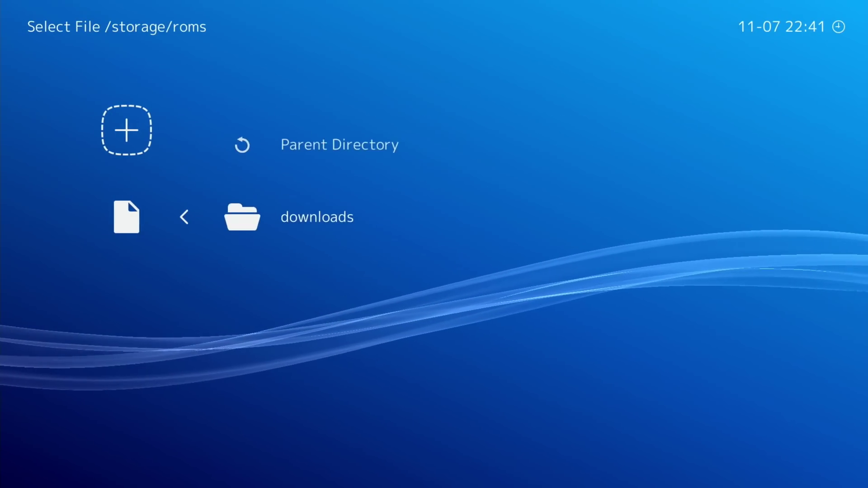
key(Return)
key(Down)
key(Return)
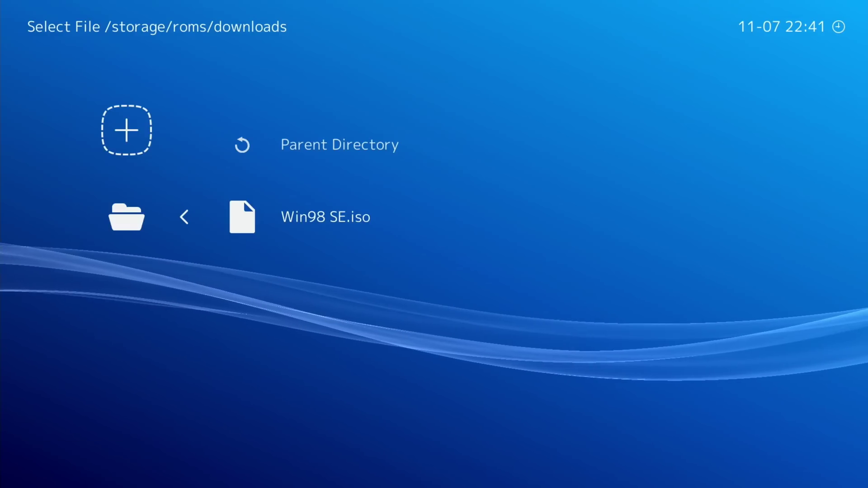
Leave the file scan, return to Lakka's main menu and open the list of cores to load.
key(BackSpace)
key(BackSpace)
key(Left)
key(Left)
key(Left)
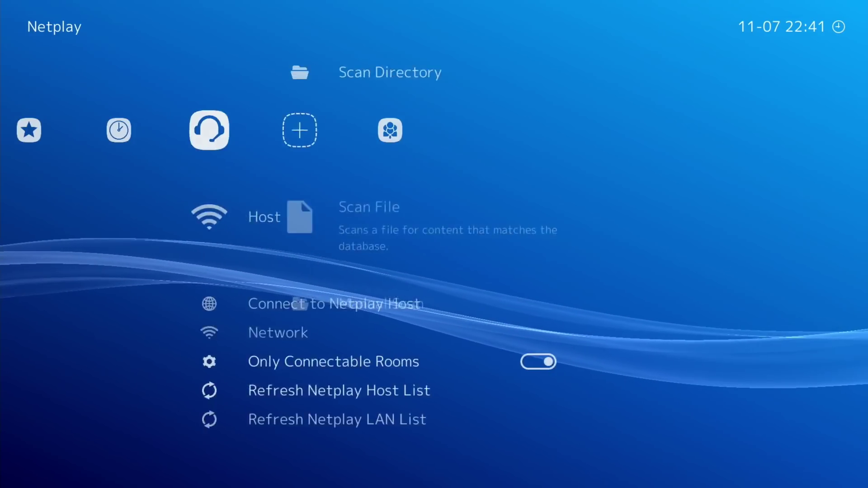
key(Left)
key(Left)
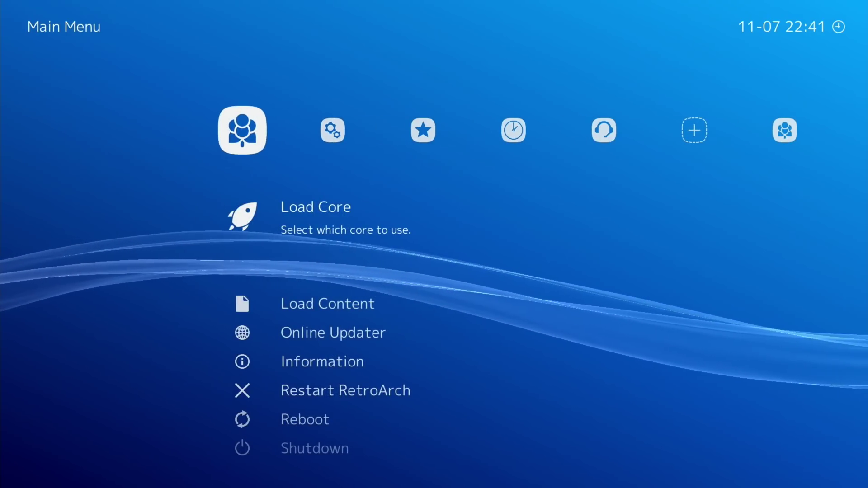
key(Down)
key(Up)
key(Return)
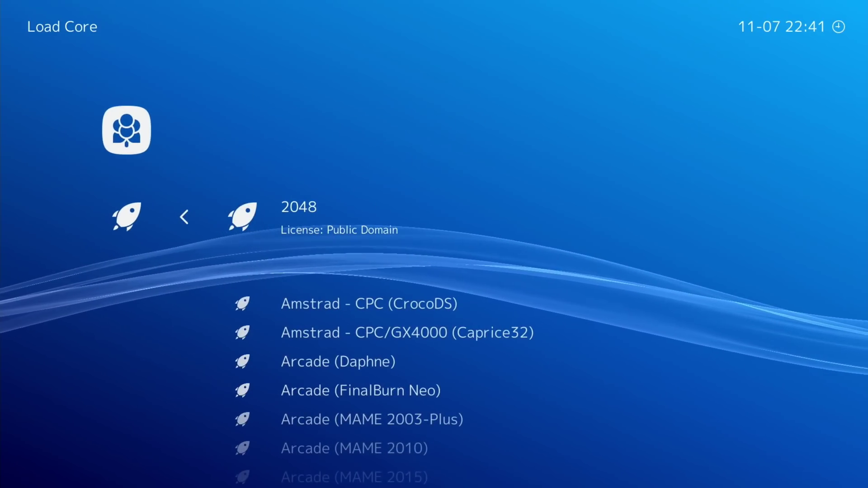
Load the DOS (DOSBox-Pure) core from the list of available cores.
key(Down)
key(Down)
key(Down)
key(Down)
key(Down)
key(Down)
key(Down)
key(Down)
key(Down)
key(Down)
key(Down)
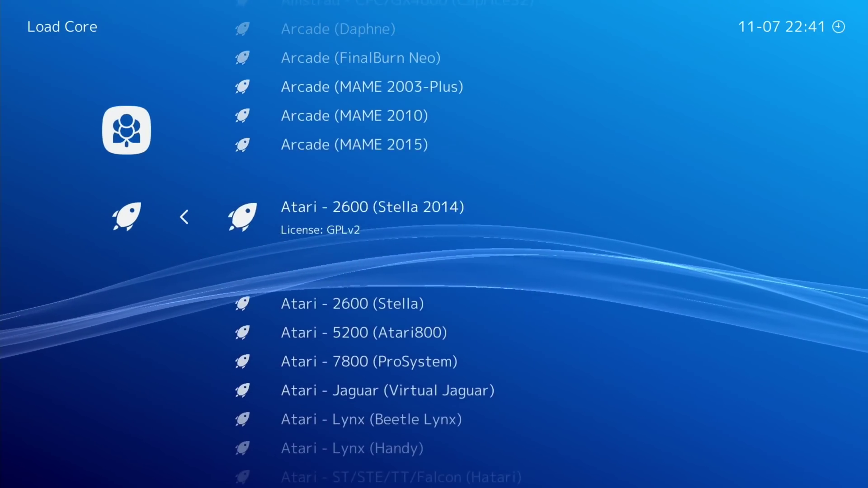
key(Down)
key(Down)
key(Down)
key(Down)
key(Down)
key(Down)
key(Down)
key(Down)
key(Down)
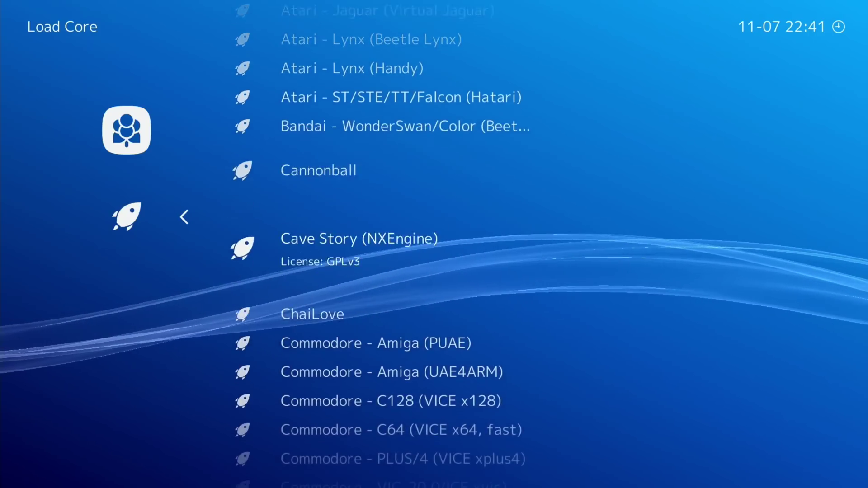
key(Down)
key(Down)
key(Down)
key(Down)
key(Down)
key(Down)
key(Down)
key(Down)
key(Down)
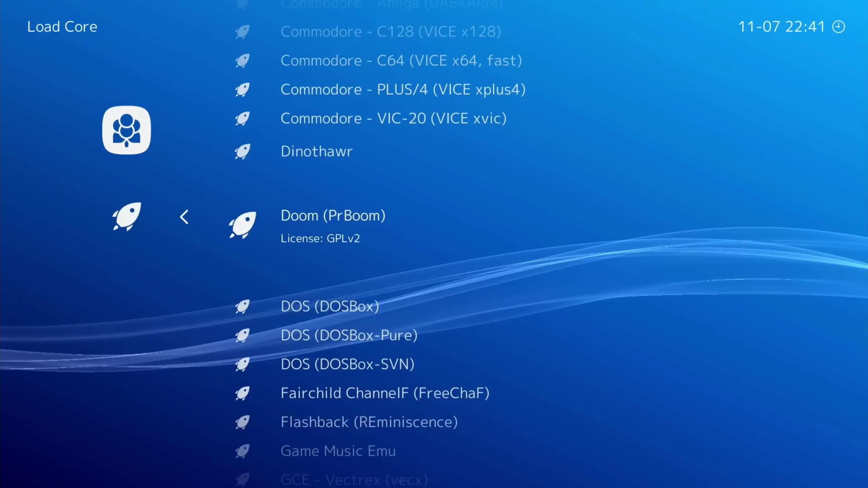
key(Return)
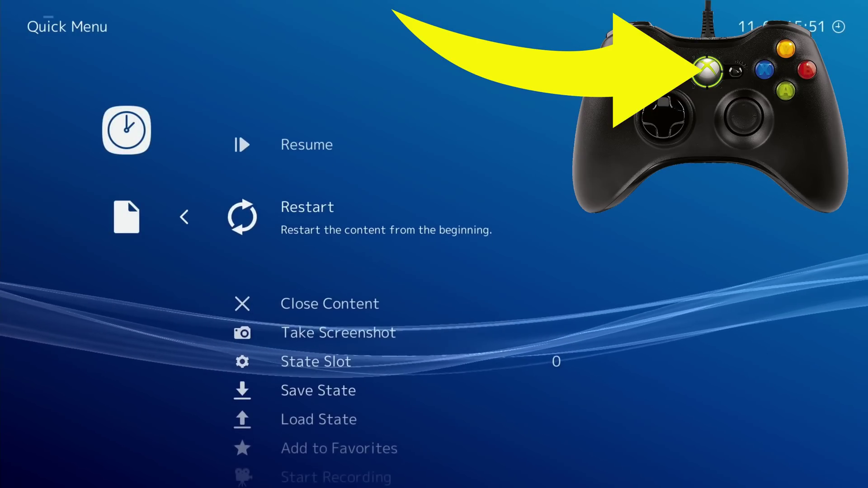
Open the core options for the running Win98 SE content.
key(Down)
key(Down)
key(Down)
key(Down)
key(Down)
key(Down)
key(Down)
key(Down)
key(Down)
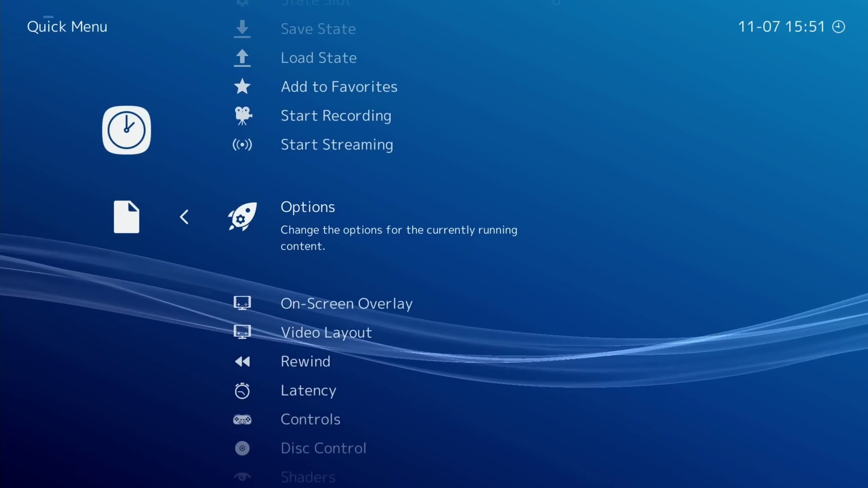
key(Return)
Set the emulated performance to 486DX2, 66 MHz from 1992 (26800 cps) in the core's performance options.
key(Down)
key(Down)
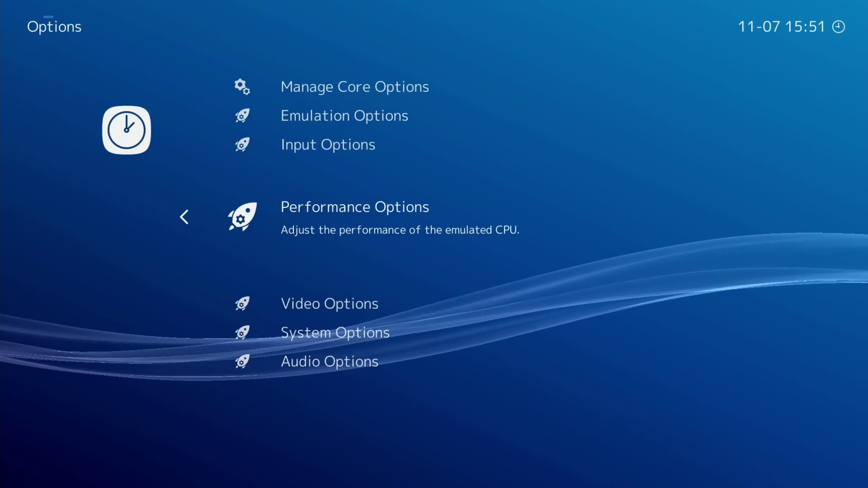
key(Return)
key(Return)
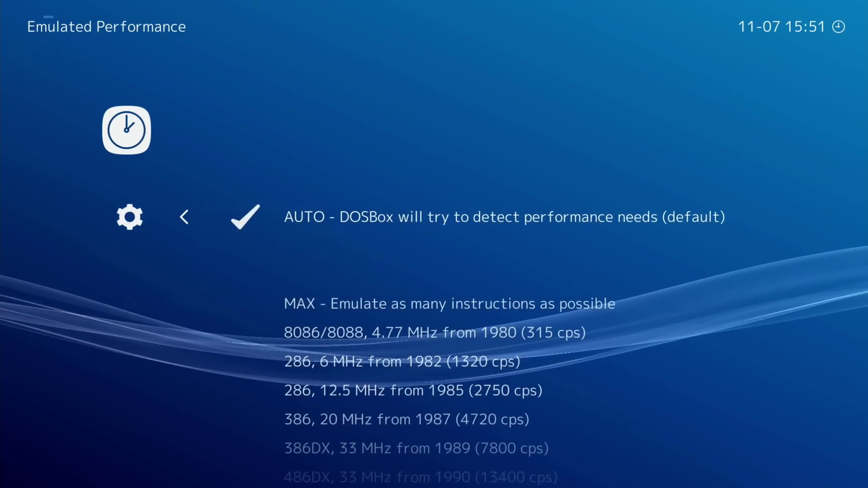
key(Down)
key(Down)
key(Down)
key(Down)
key(Down)
key(Down)
key(Down)
key(Down)
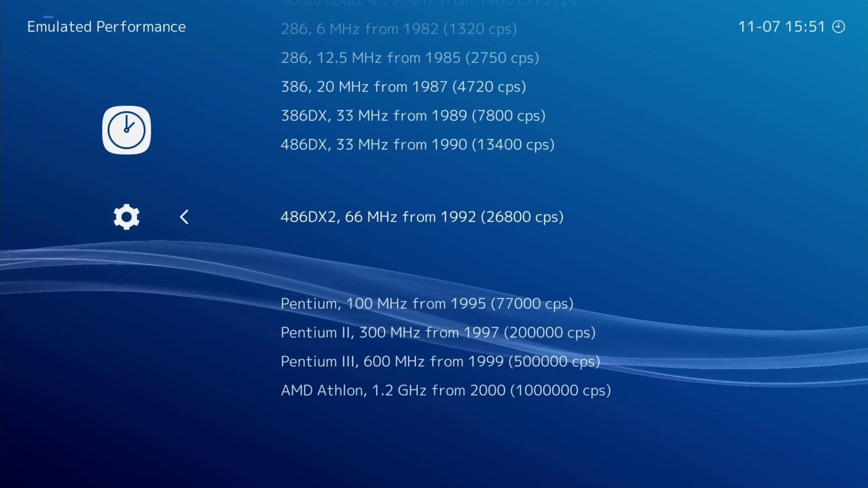
key(Return)
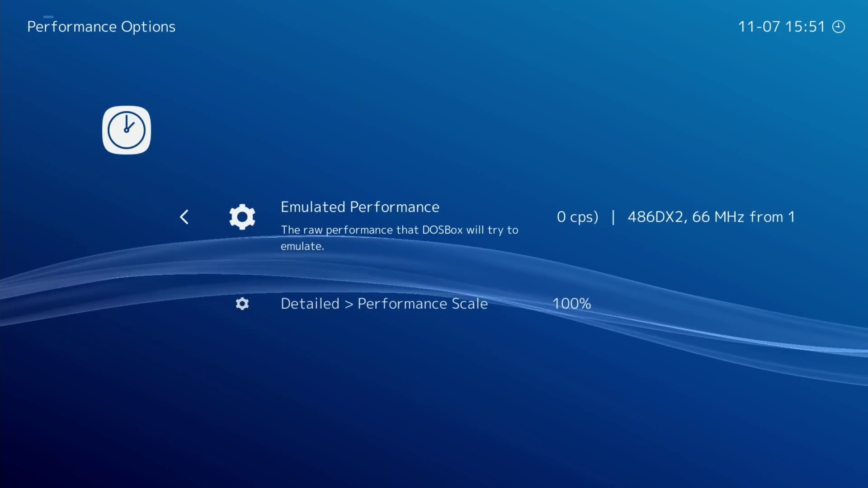
Review the core's video options for the graphics chip, SVGA mode and 3dfx Voodoo emulation.
key(BackSpace)
key(Down)
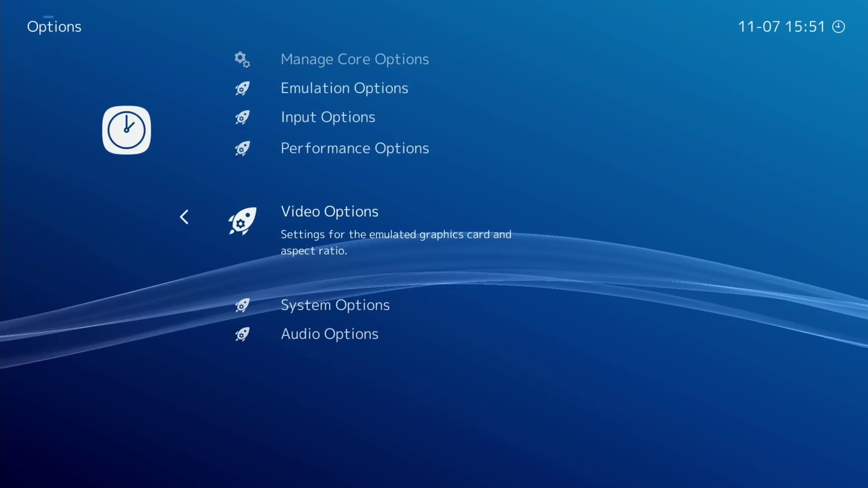
key(Return)
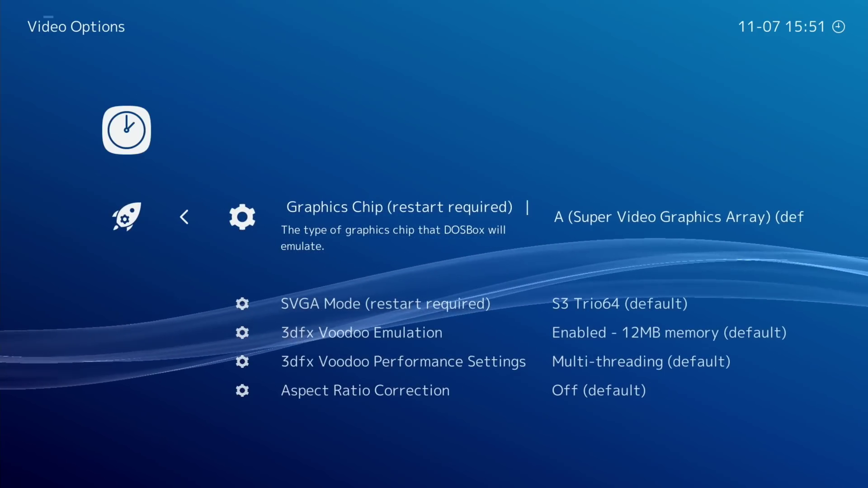
key(Down)
key(Down)
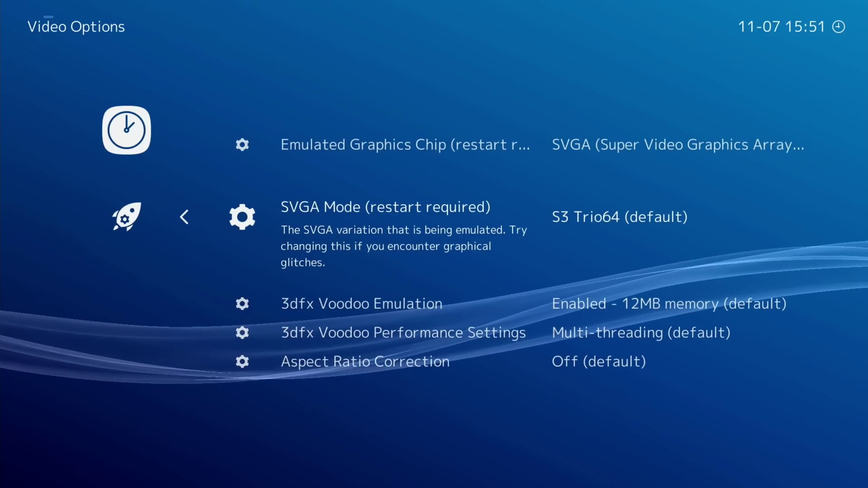
key(Down)
key(Down)
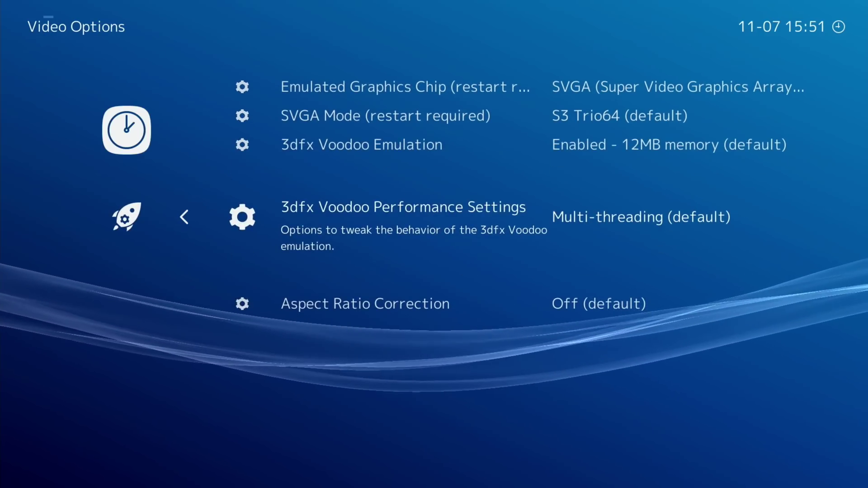
key(BackSpace)
Set the emulated memory size to 32 MB in the core's system options.
key(Down)
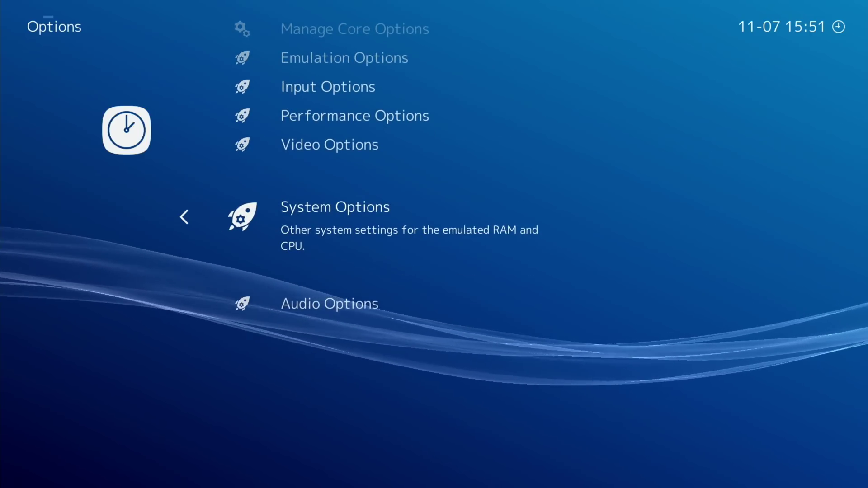
key(Return)
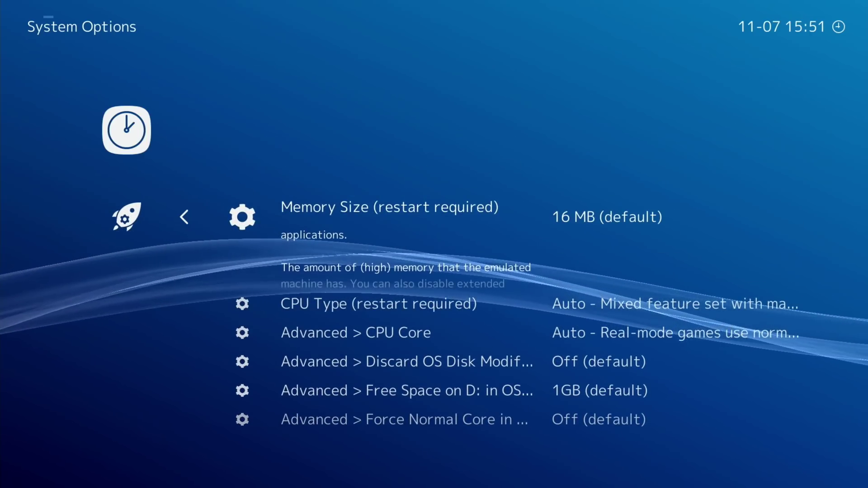
key(Return)
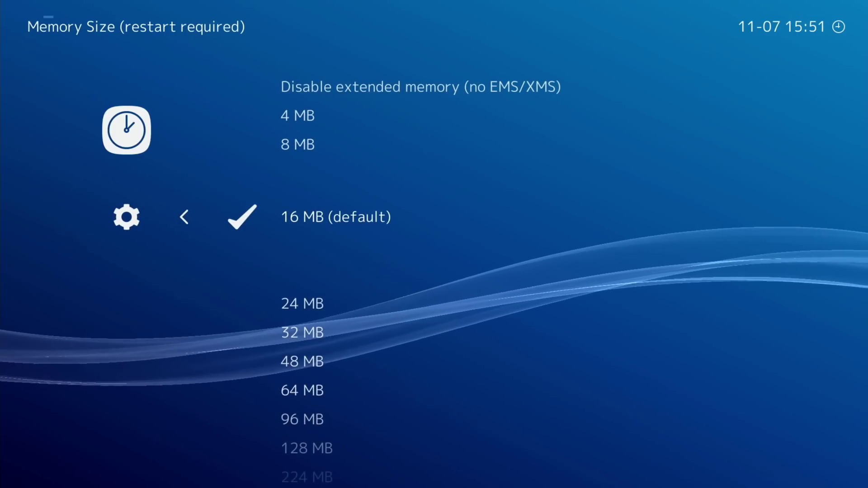
key(Down)
key(Down)
key(Return)
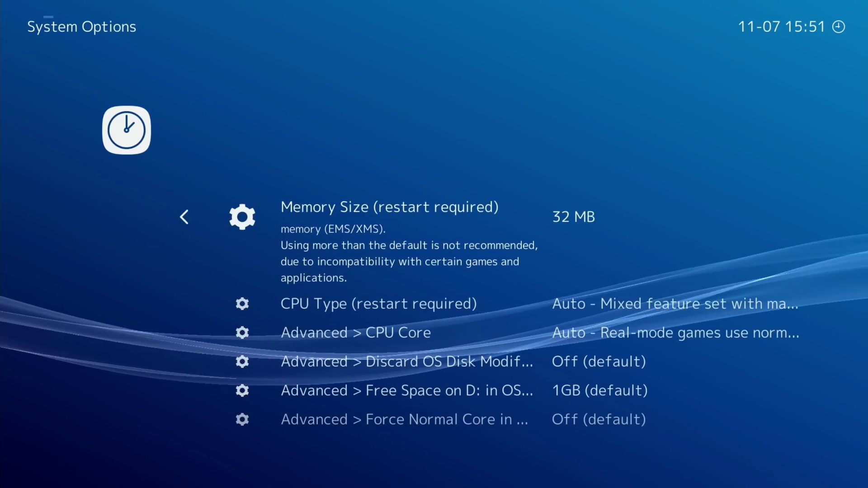
Set the CPU type to 486 (slow), the 486 instruction set with memory privilege checks.
key(Down)
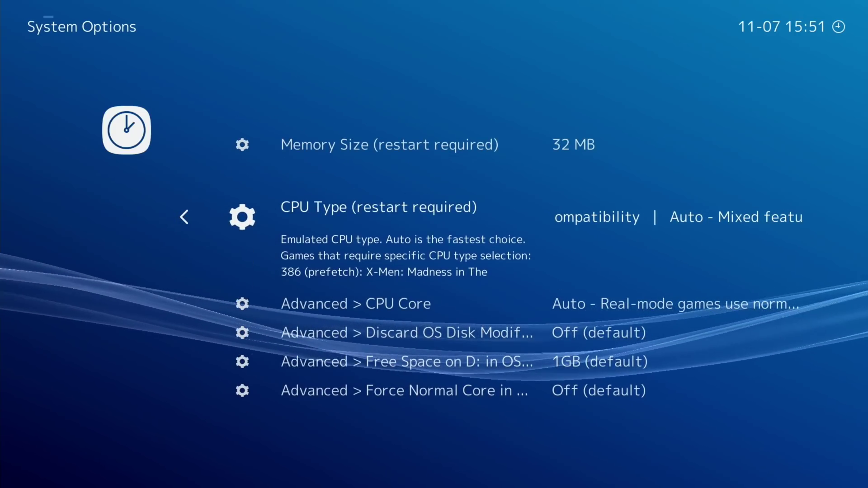
key(Return)
key(Down)
key(Down)
key(Down)
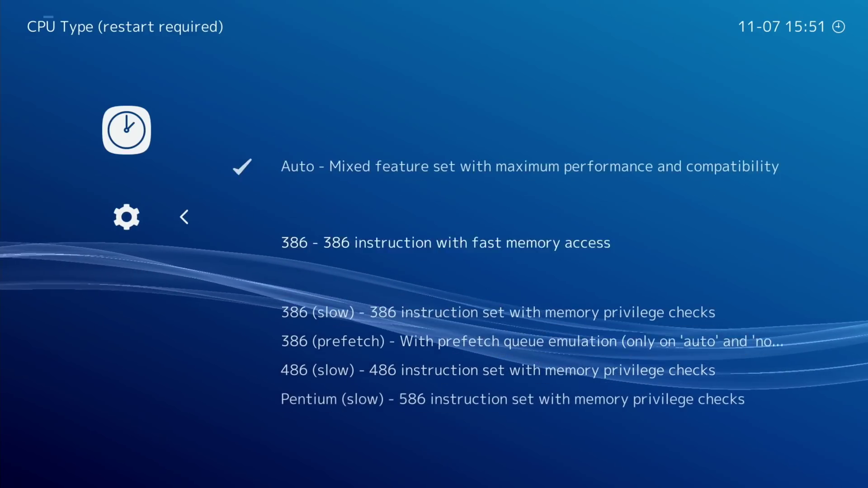
key(Down)
key(Return)
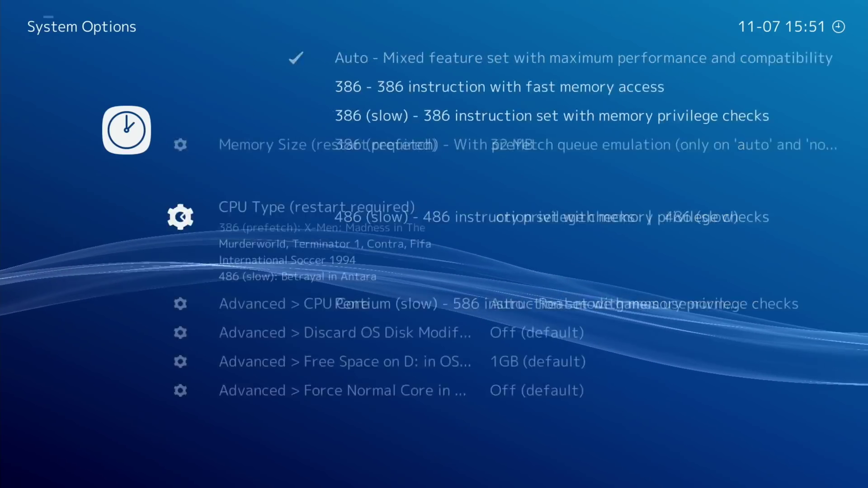
Set the advanced CPU core to Dynamic recompilation using the dynrec implementation and leave the system options.
key(Down)
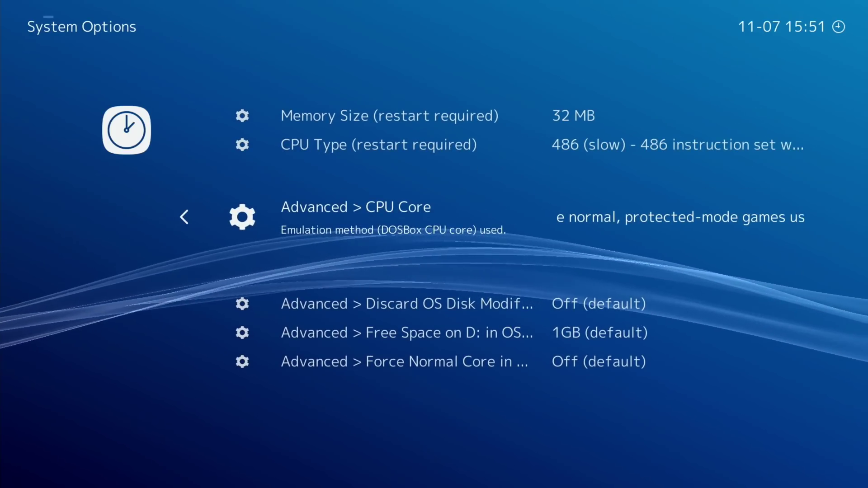
key(Return)
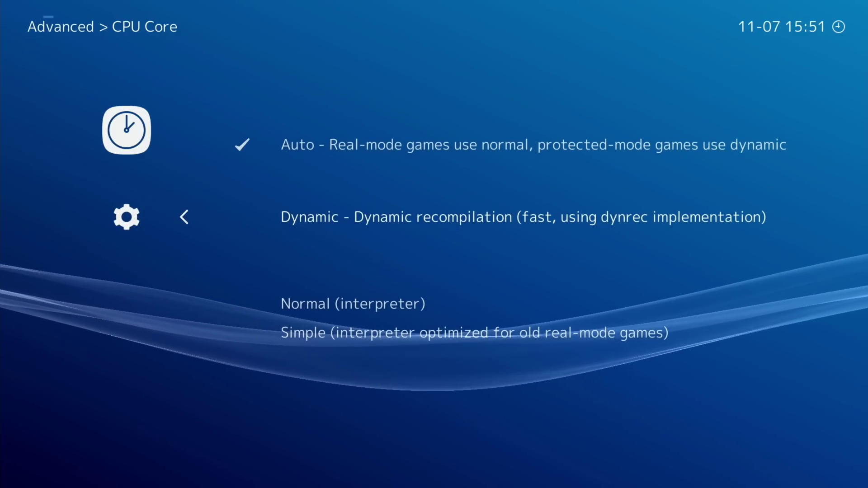
key(Return)
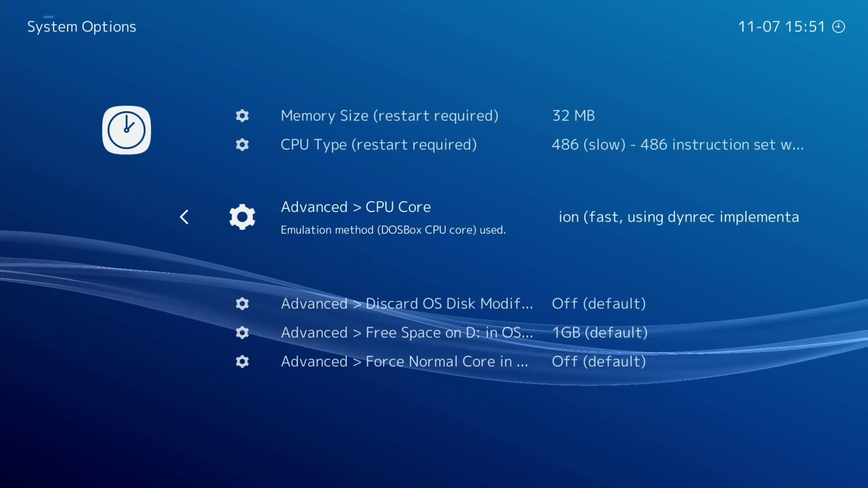
key(BackSpace)
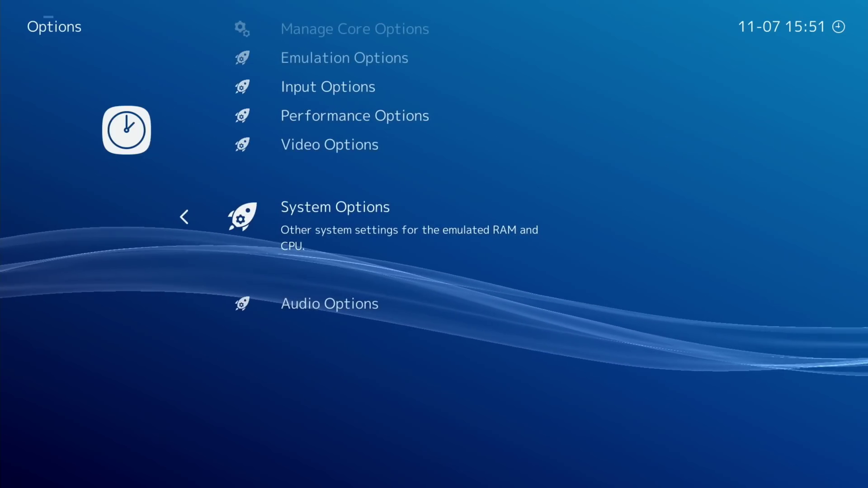
Leave the core options, close the running content and return to the Win98 SE entry in the history.
key(Down)
key(BackSpace)
key(BackSpace)
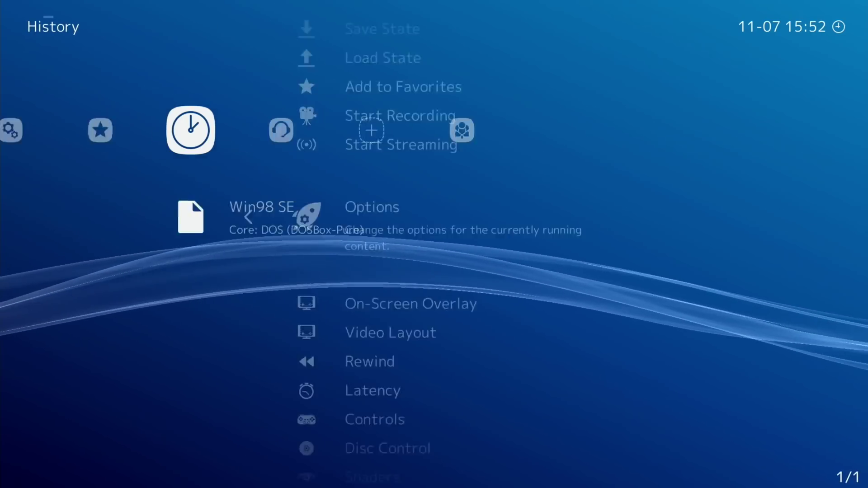
key(Left)
key(Left)
key(Left)
key(Down)
key(Down)
key(Down)
key(Down)
key(Down)
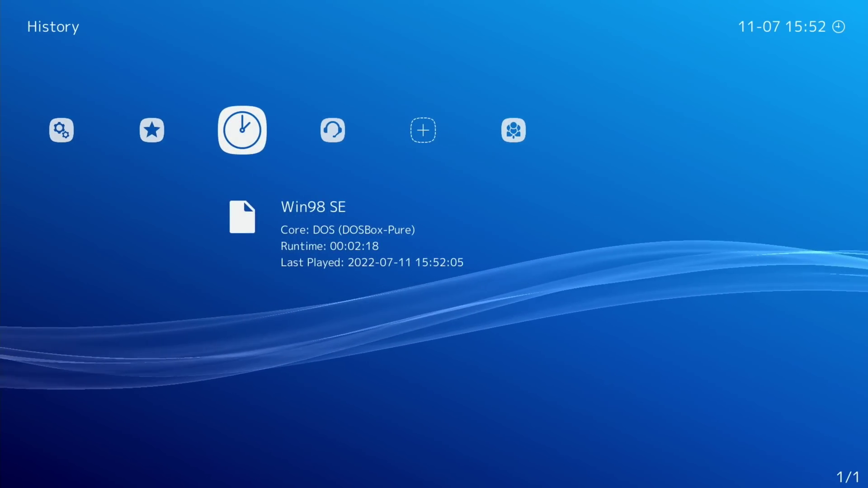
Run Win98 SE from the history and boot a new operating system install with a 1 GB hard disk.
key(Return)
key(Return)
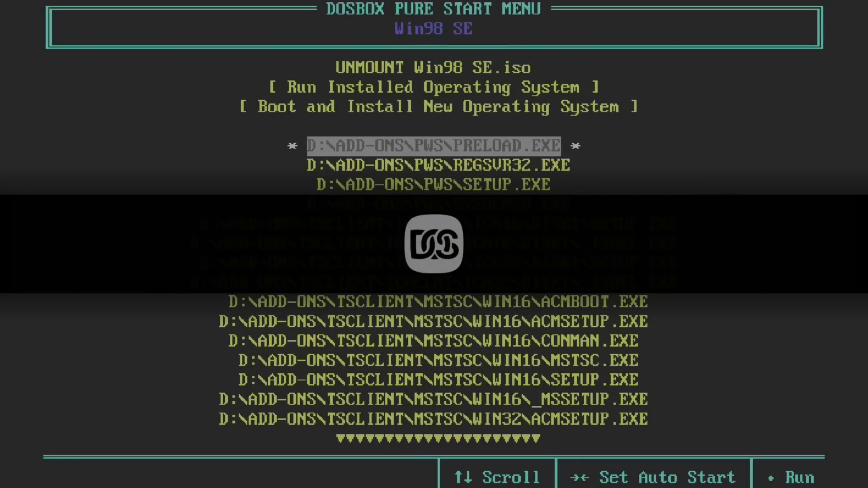
key(Up)
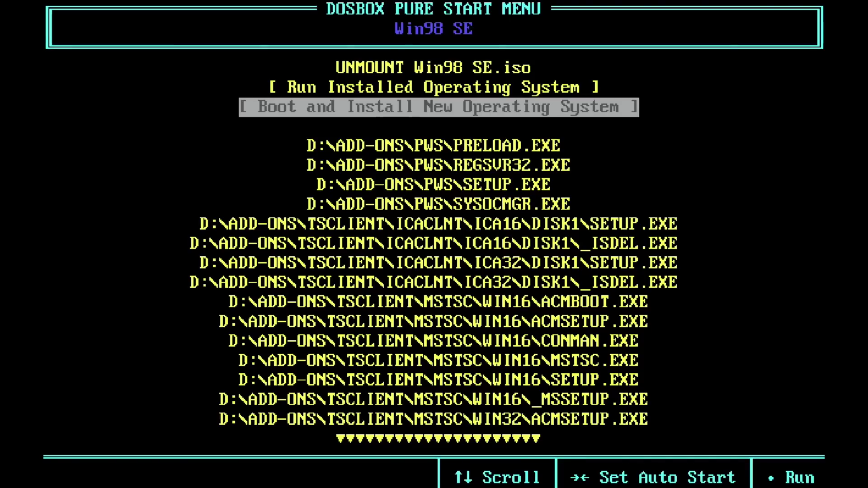
key(Return)
key(Down)
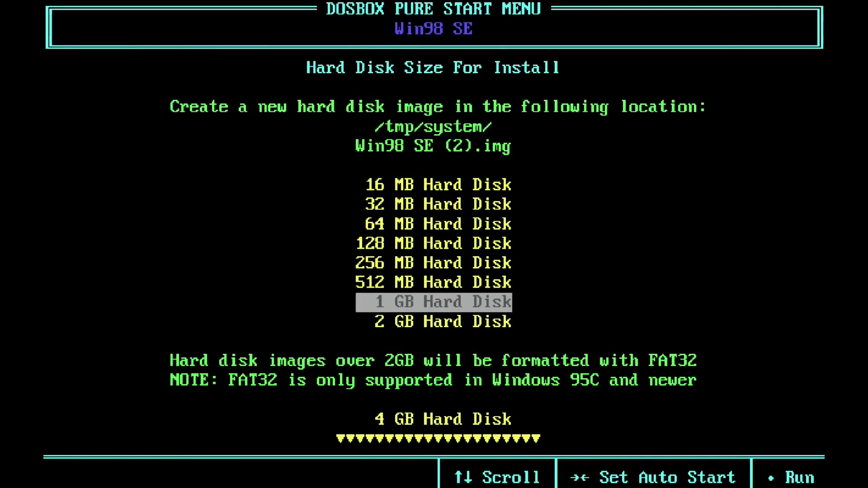
key(Return)
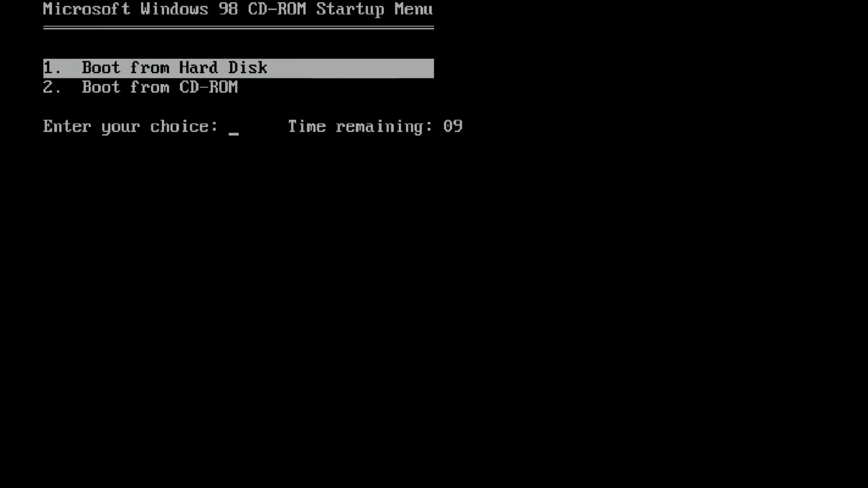
Boot from the CD-ROM and start Windows 98 Setup from it.
key(Down)
key(Return)
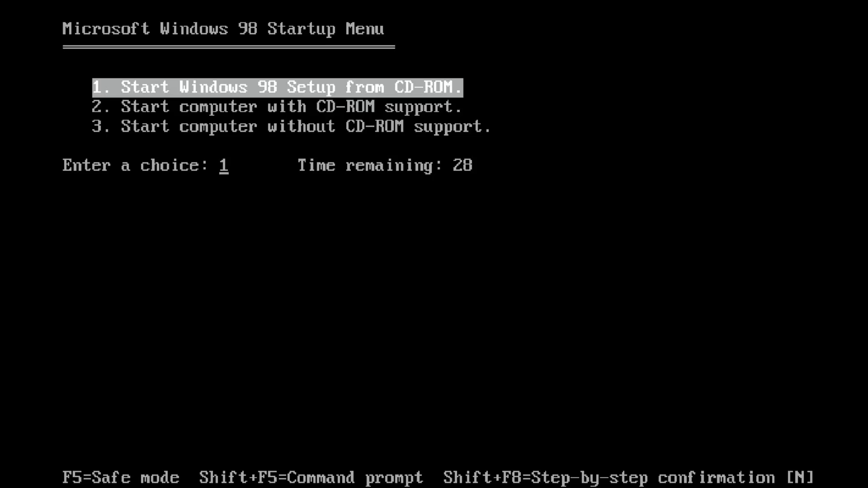
key(Return)
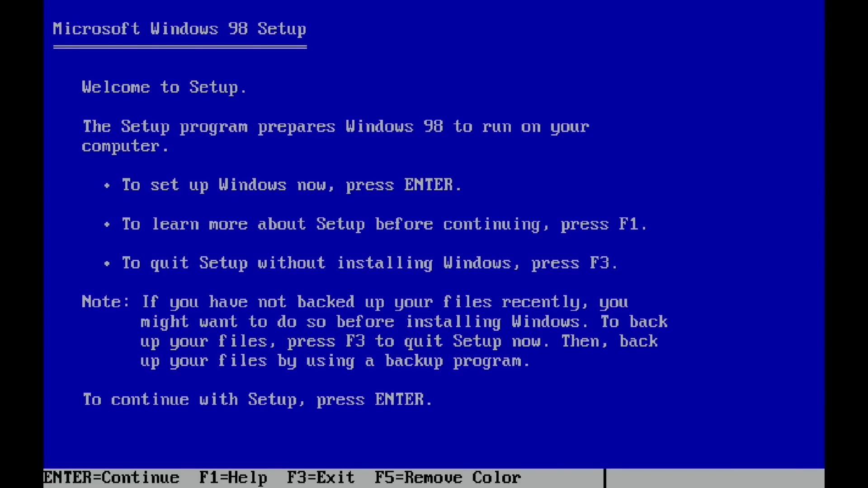
Continue Setup through the routine system check, exit ScanDisk and begin the graphical Windows 98 Setup.
key(Return)
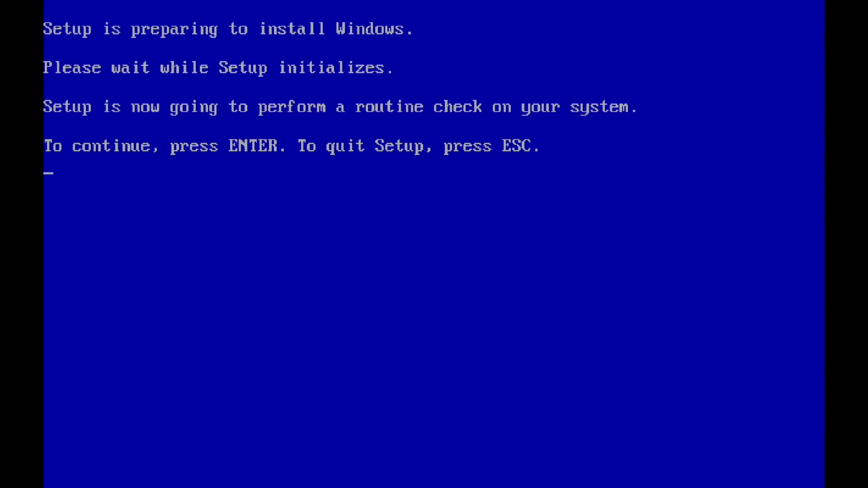
key(Return)
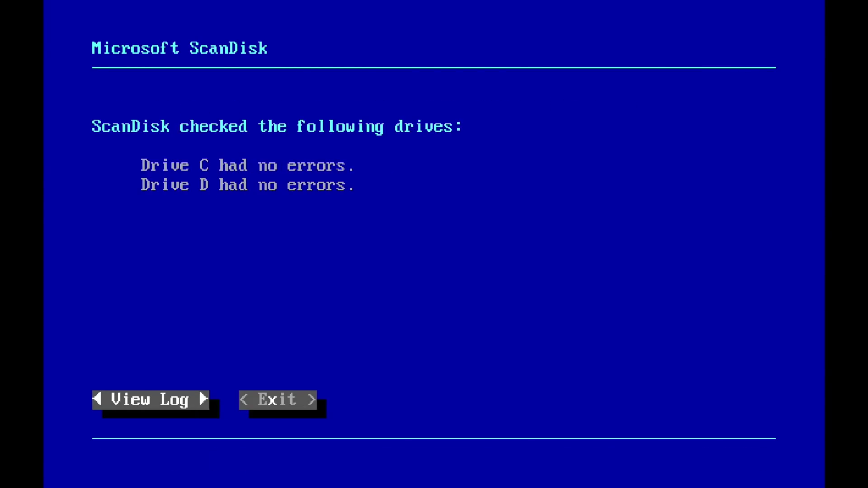
key(Return)
key(Return)
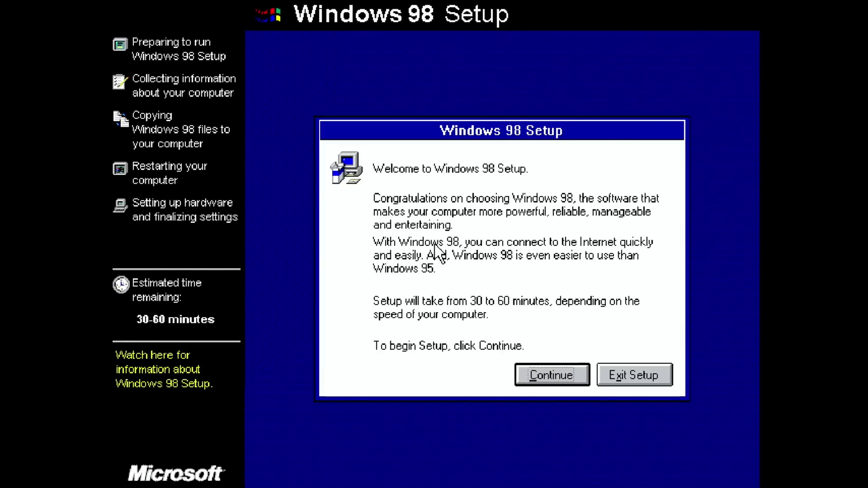
key(Return)
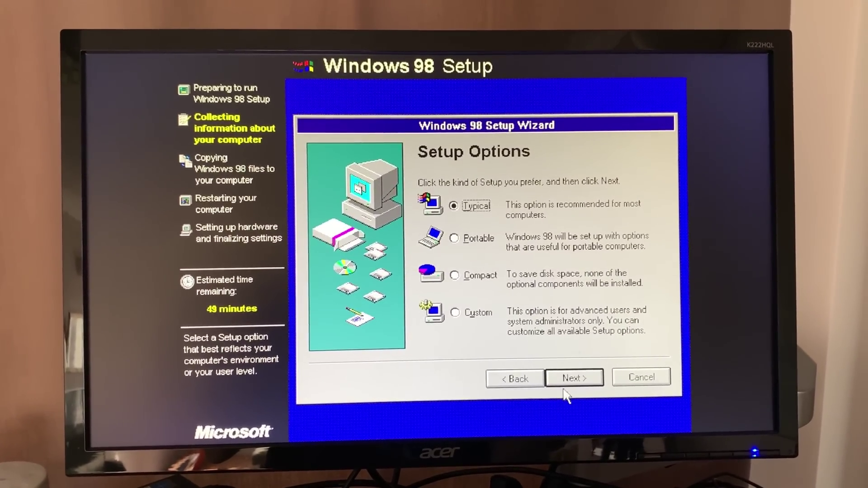
Accept the Typical setup with the most common components, and keep the suggested computer name and workgroup.
click(566, 380)
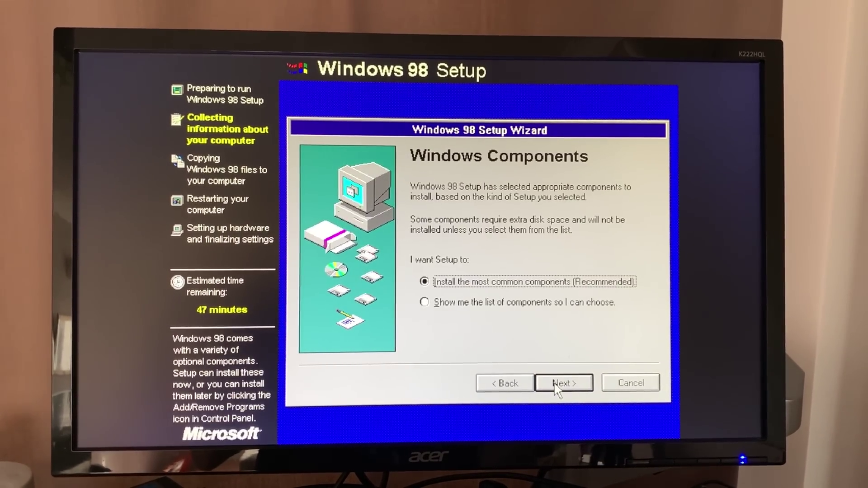
click(562, 382)
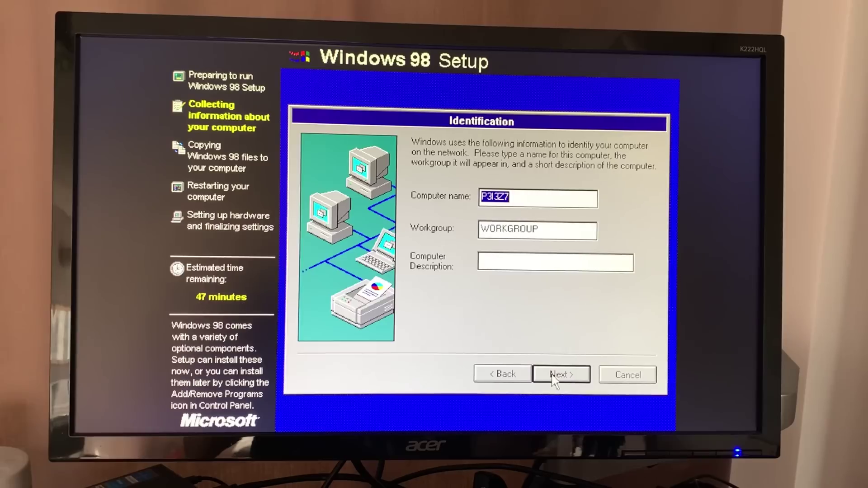
click(555, 383)
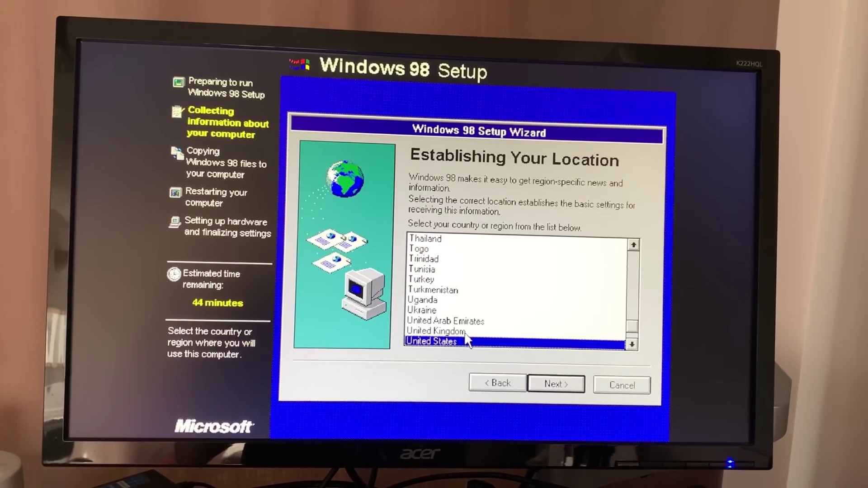
Set the country or region to United Kingdom and continue through the Windows 98 Setup Wizard.
key(Up)
click(538, 380)
click(545, 377)
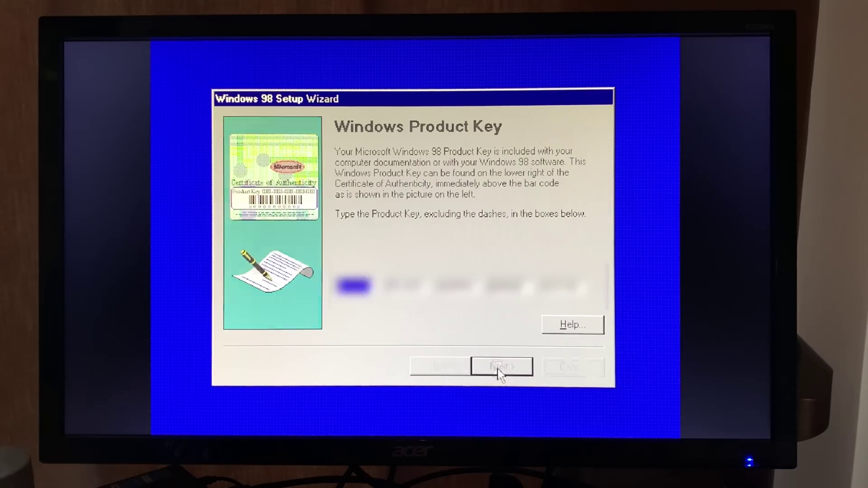
Submit the Windows product key in the Setup Wizard and restart the computer to continue Setup.
click(499, 365)
click(504, 368)
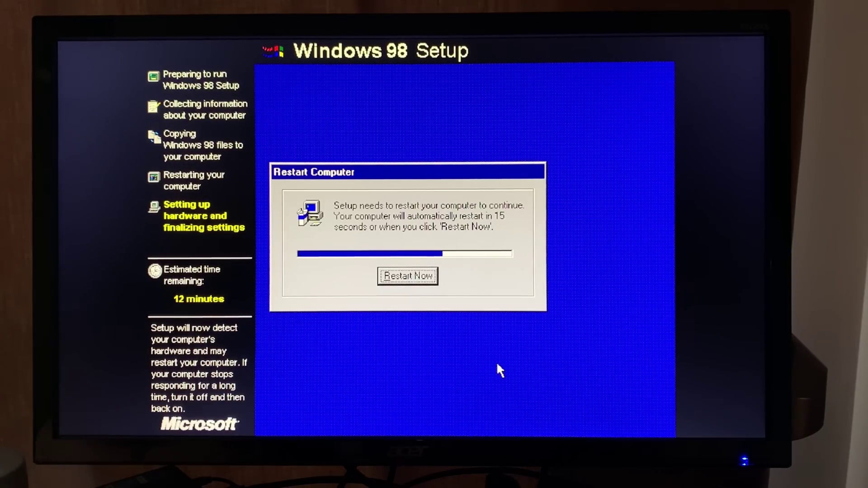
key(Return)
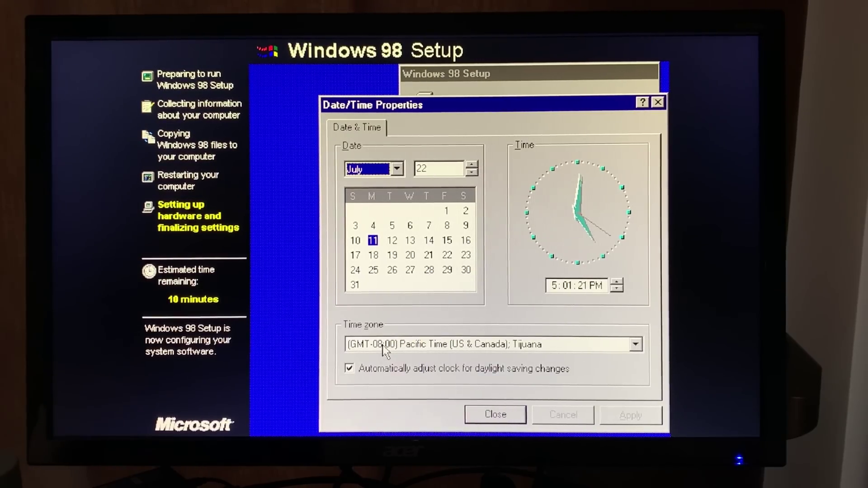
Set the time zone to (GMT) Greenwich Mean Time : Dublin, Edinburgh, Lisbon, London, and log on to Windows with a blank password.
click(541, 345)
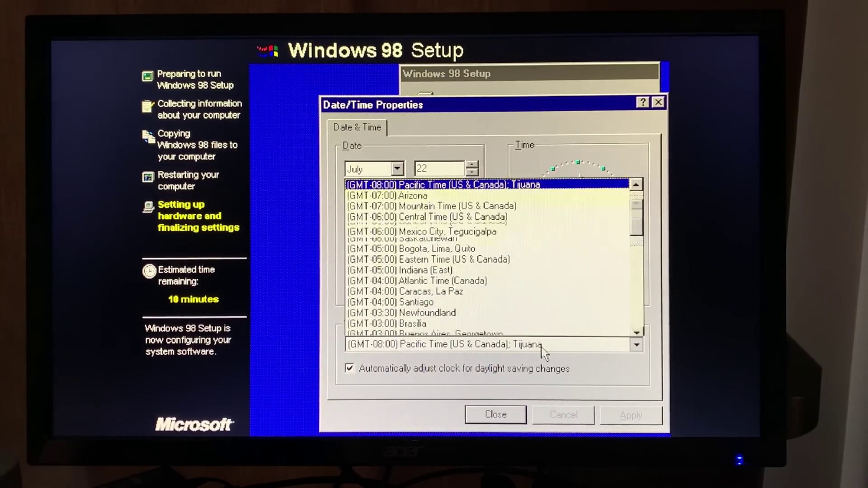
click(488, 296)
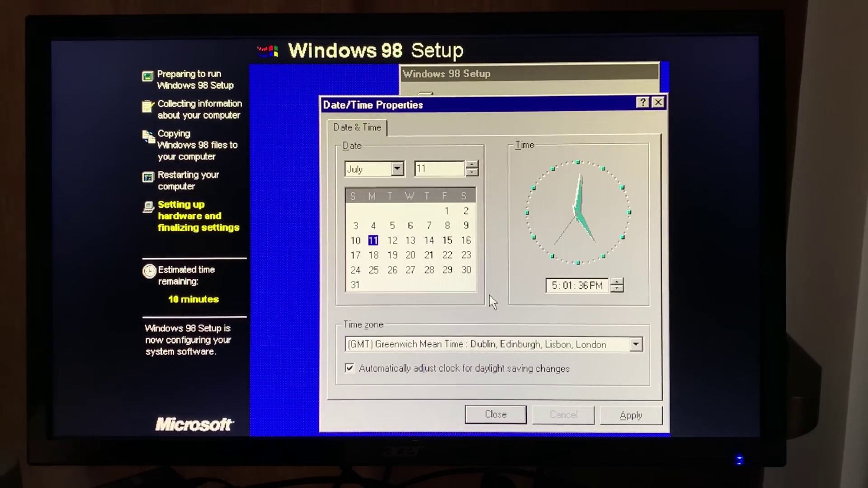
click(621, 418)
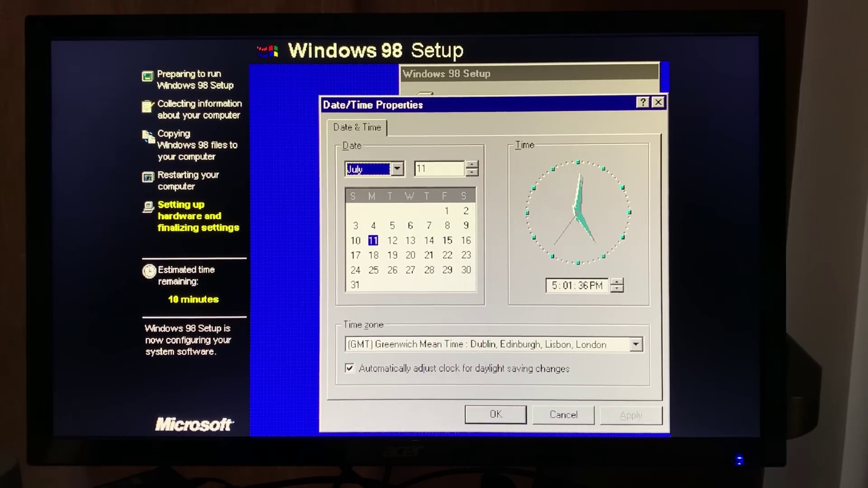
click(509, 410)
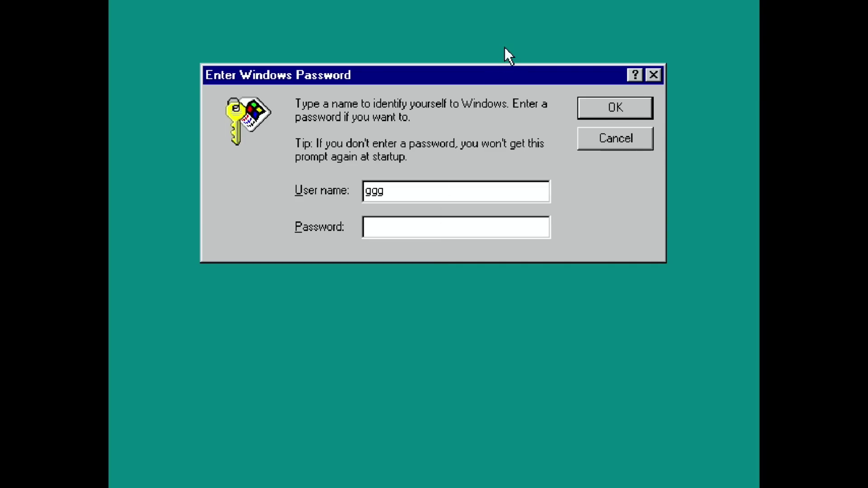
click(599, 112)
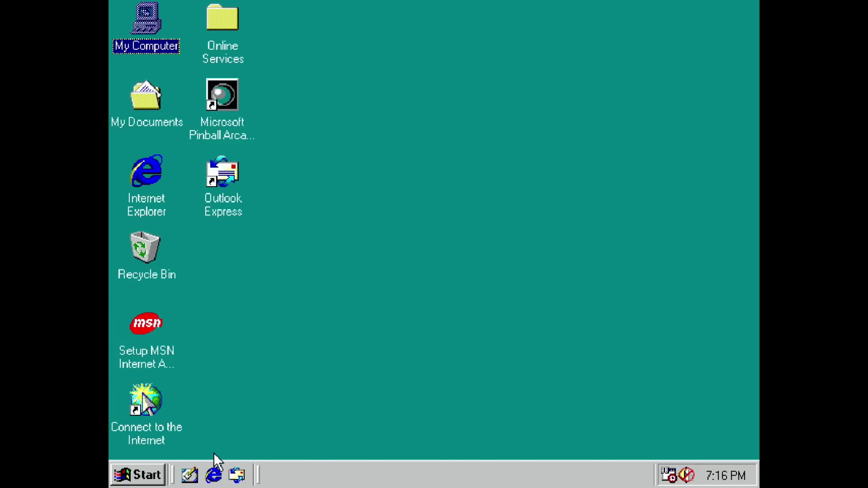
click(148, 483)
key(Up)
key(Up)
key(Up)
key(Up)
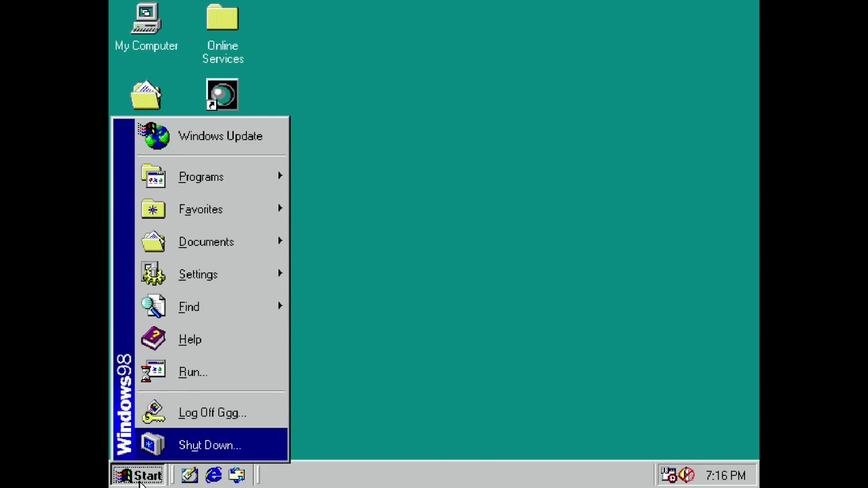
key(Up)
key(Up)
key(Up)
key(Up)
key(Down)
key(Down)
key(Down)
key(Down)
key(Down)
key(Down)
key(Down)
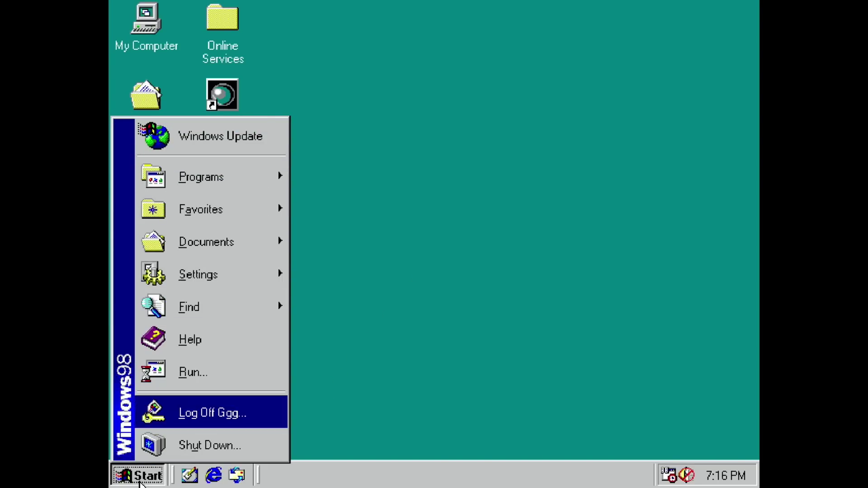
key(Up)
key(Up)
key(Up)
key(Up)
key(Up)
key(Up)
key(Up)
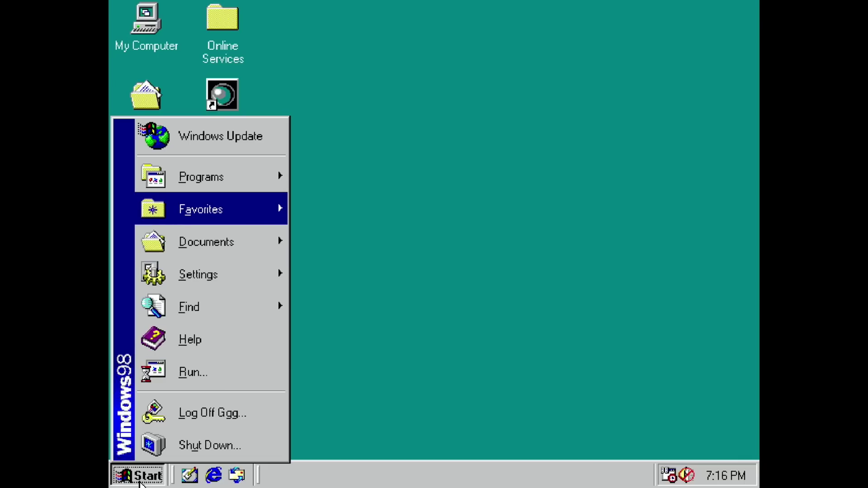
key(Down)
key(Down)
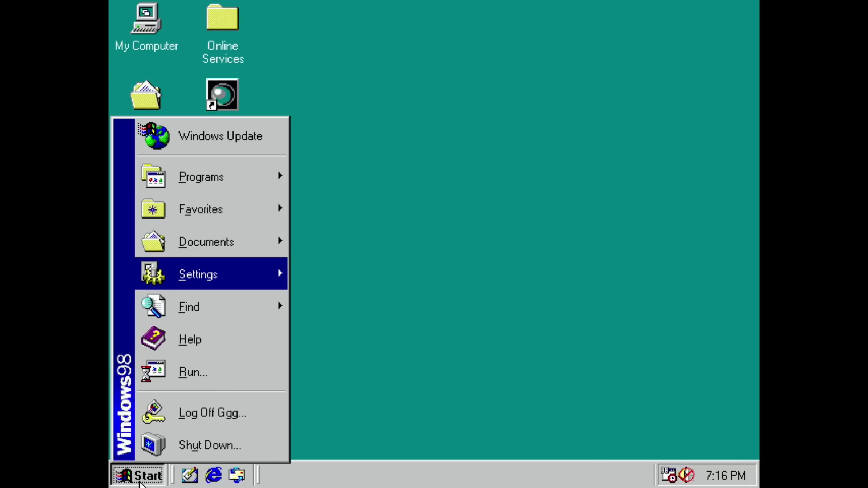
key(Down)
key(Down)
key(Down)
key(Up)
key(Up)
key(Up)
key(Up)
key(Up)
key(Up)
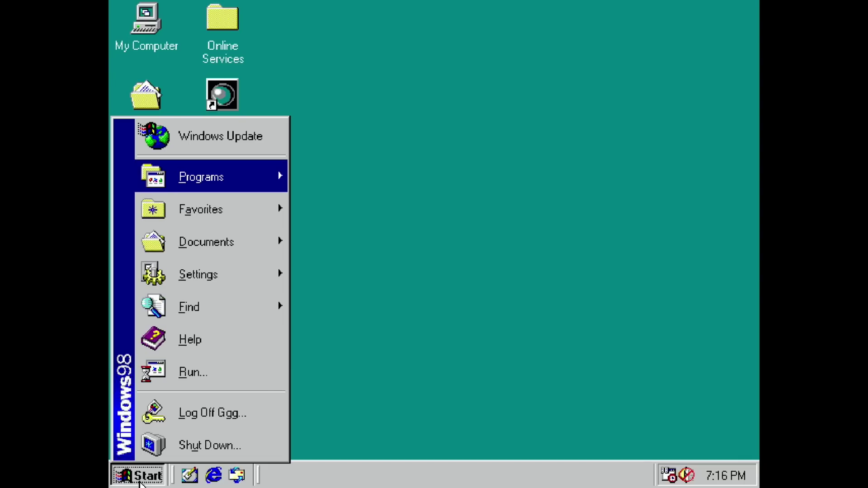
Look through the Communications, Entertainment, Internet Tools and System Tools groups under Accessories, and the recent Documents list.
key(Right)
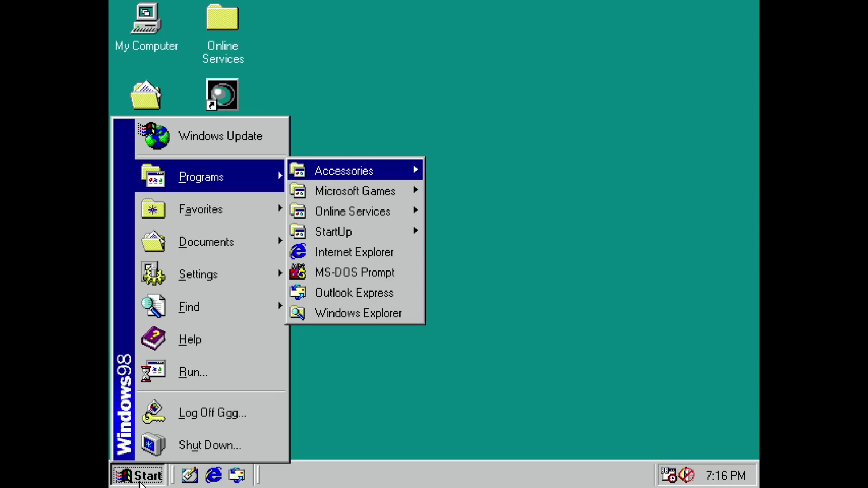
key(Right)
key(Right)
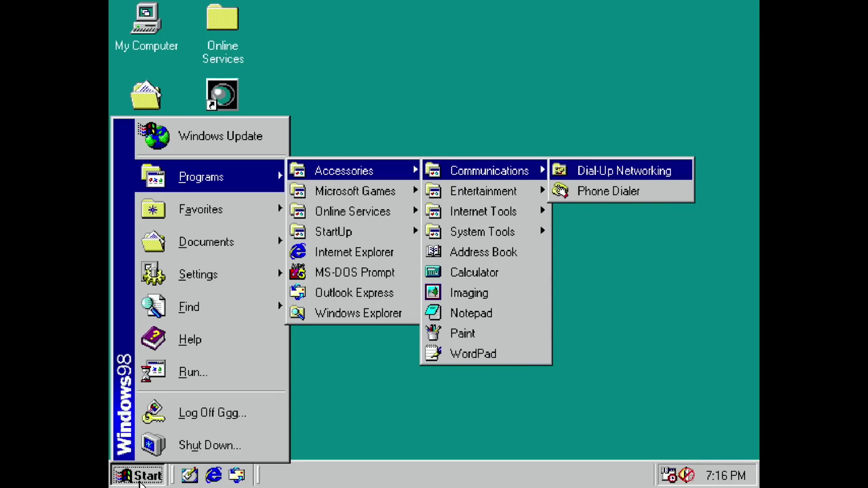
key(Left)
key(Down)
key(Right)
key(Left)
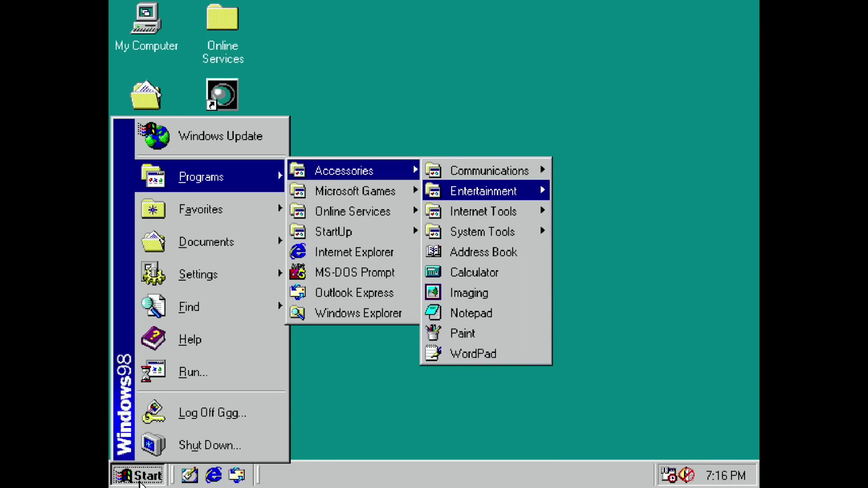
key(Down)
key(Right)
key(Left)
key(Down)
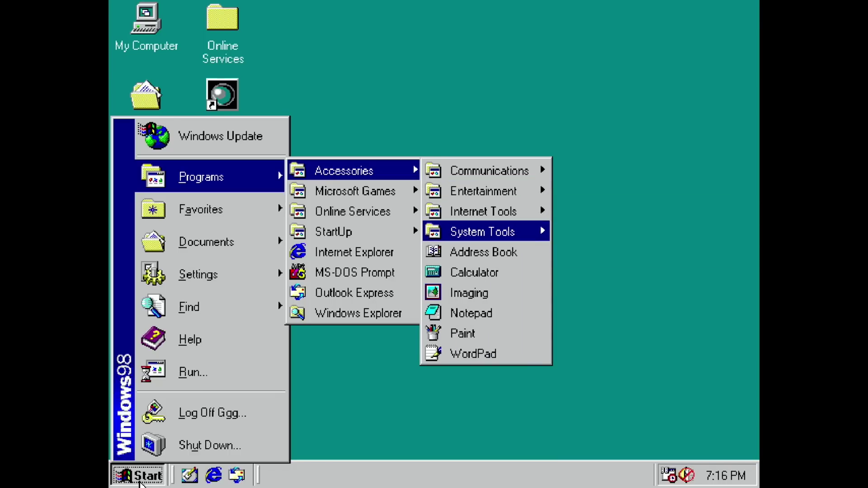
key(Right)
key(Left)
key(Left)
key(Left)
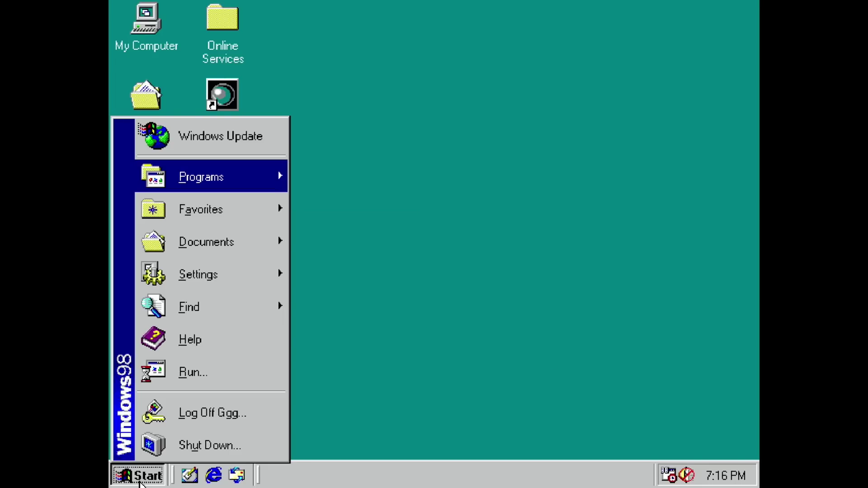
key(Down)
key(Down)
key(Right)
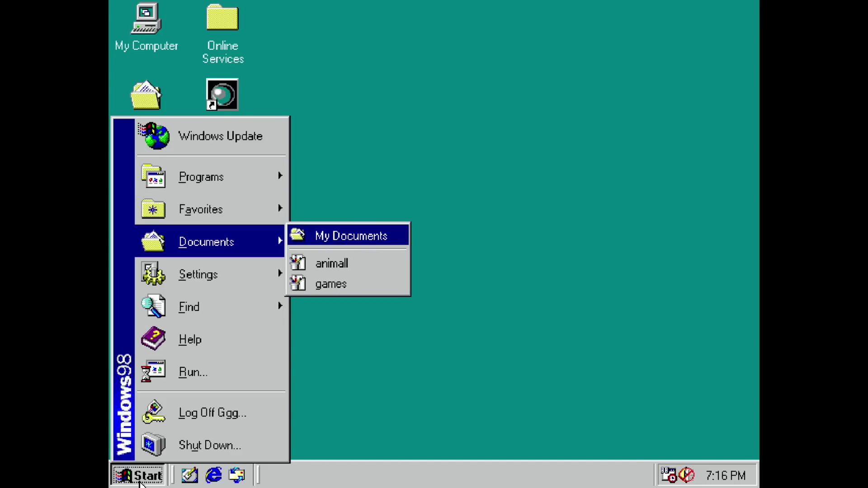
key(Left)
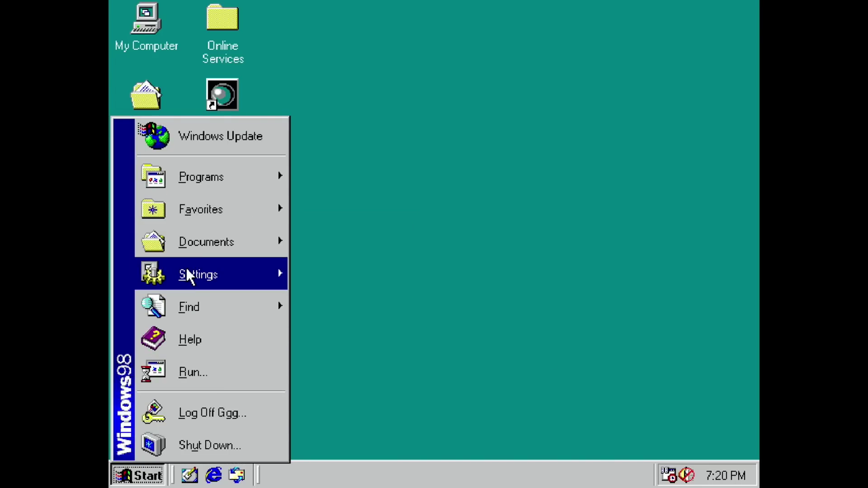
Open the Control Panel from Settings and bring up the System properties.
mouse_move(209, 273)
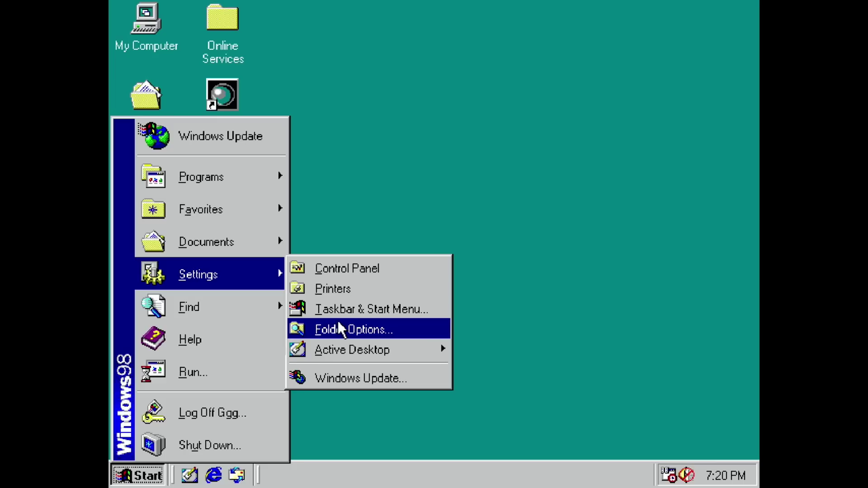
click(351, 271)
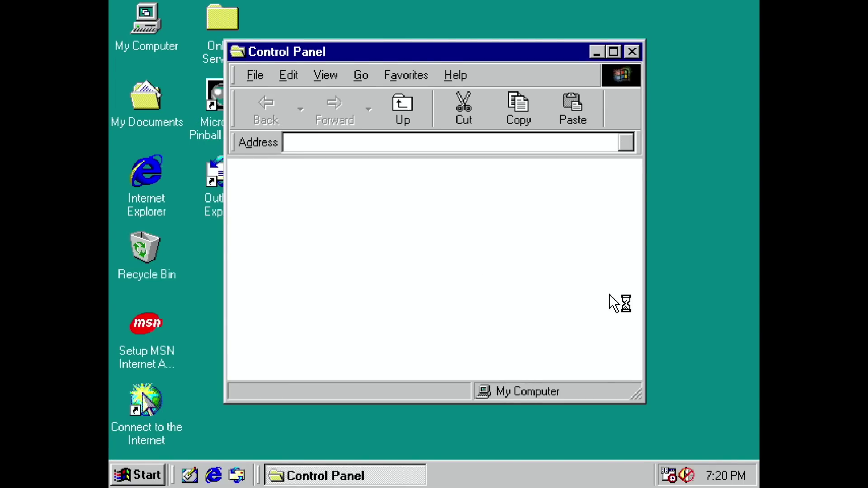
scroll(630, 300, down, 5)
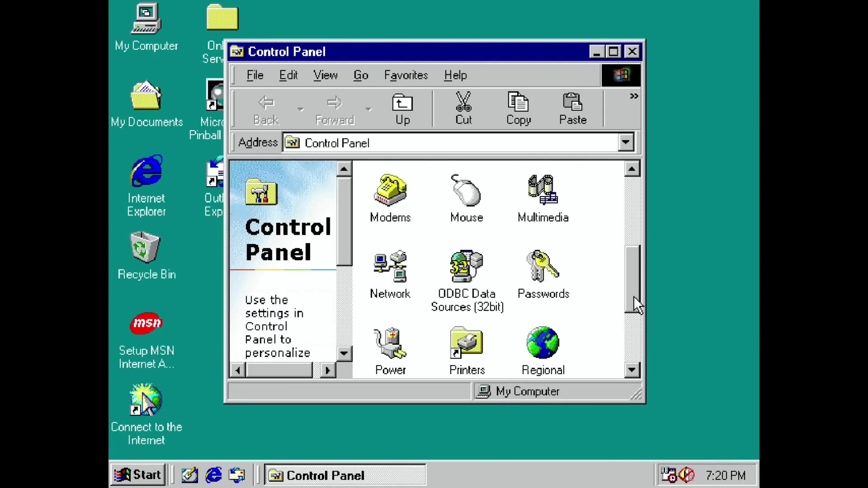
click(477, 257)
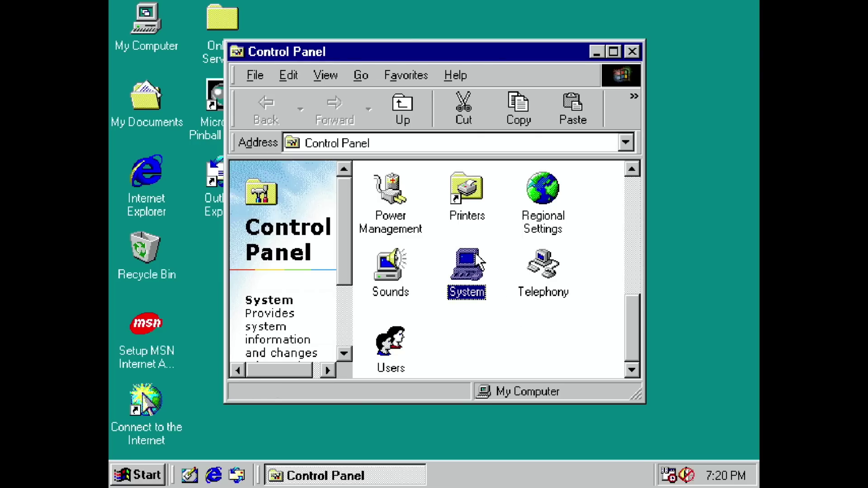
double_click(478, 262)
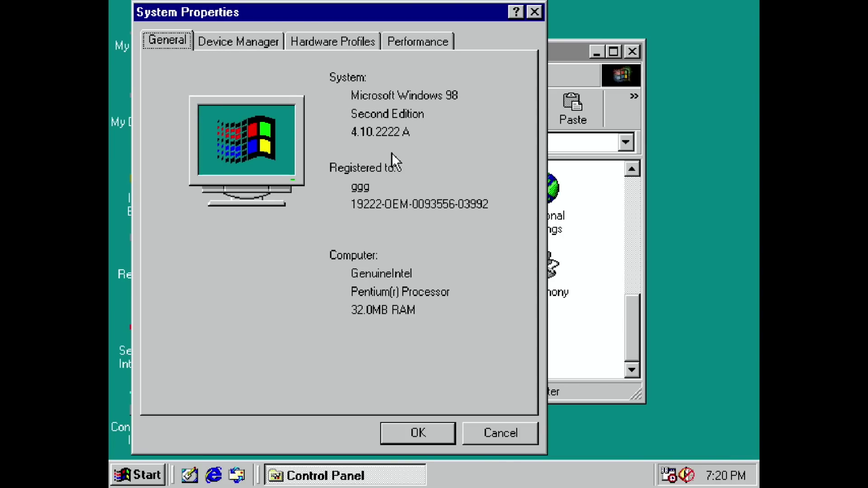
Examine the CD-ROM, display adapter, hard disk controller, keyboard, monitor and sound, video and game controller entries in Device Manager.
click(256, 41)
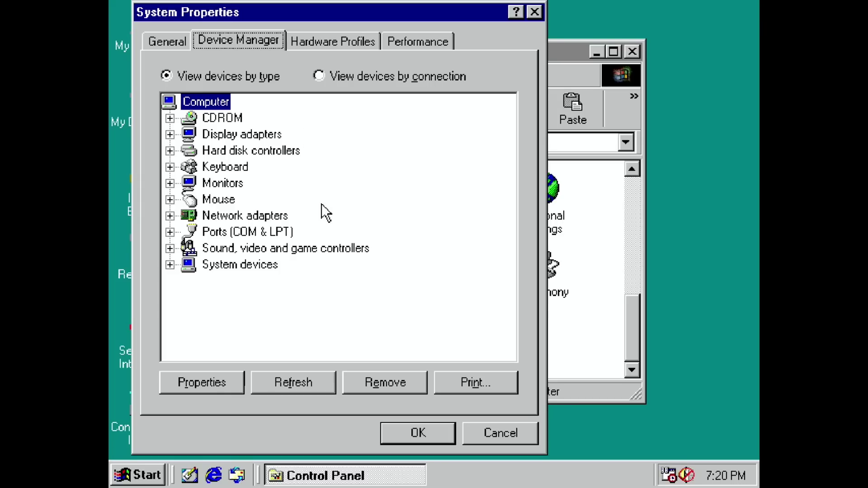
click(170, 118)
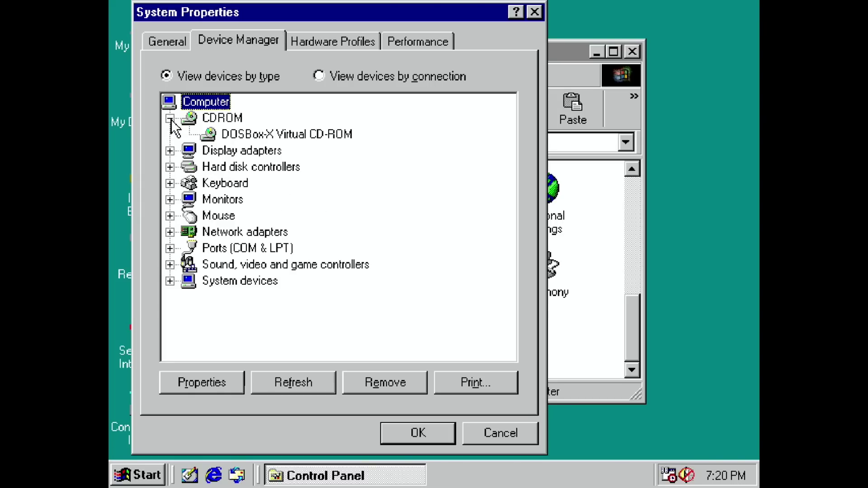
click(170, 150)
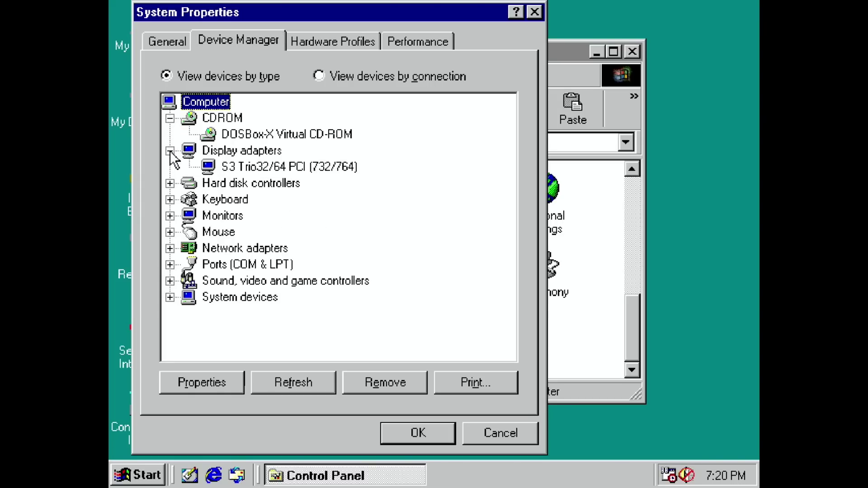
click(170, 183)
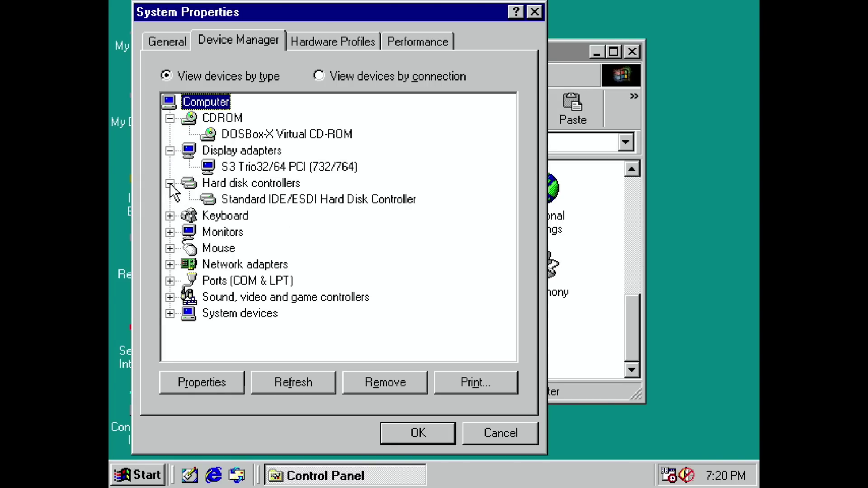
click(170, 215)
click(170, 248)
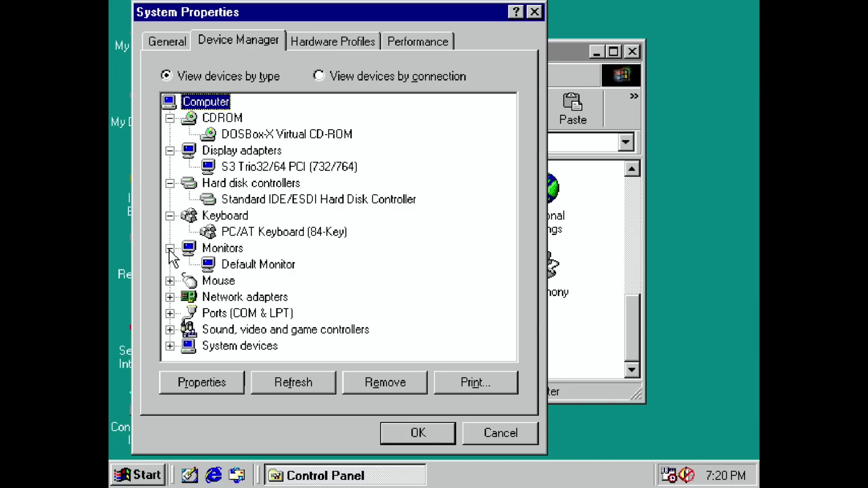
click(170, 329)
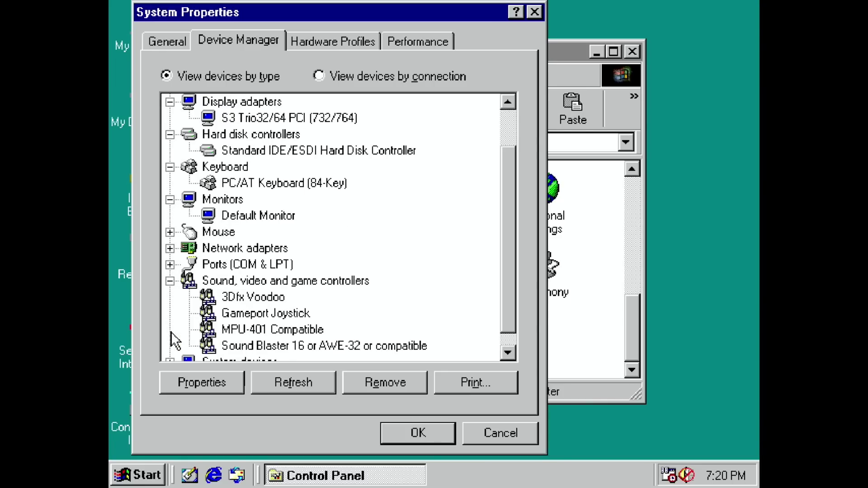
Inspect the general, driver and resource properties of the 3Dfx Voodoo device, and close both properties dialogs.
click(233, 296)
right_click(233, 296)
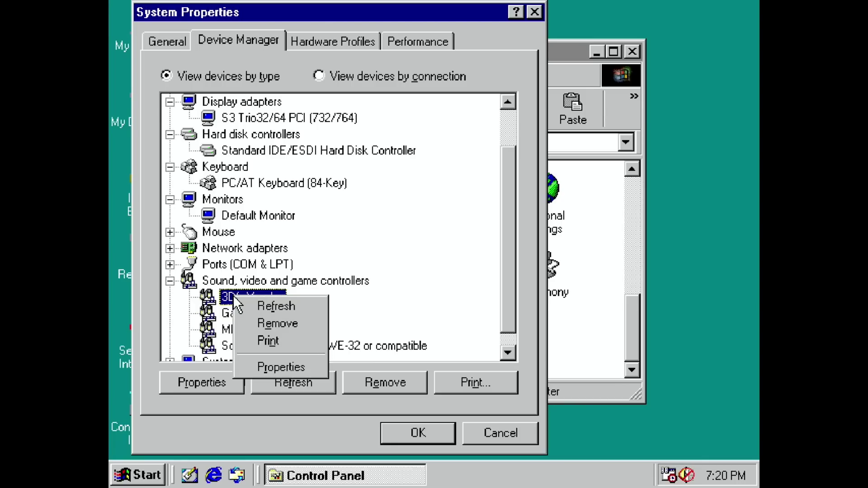
click(259, 360)
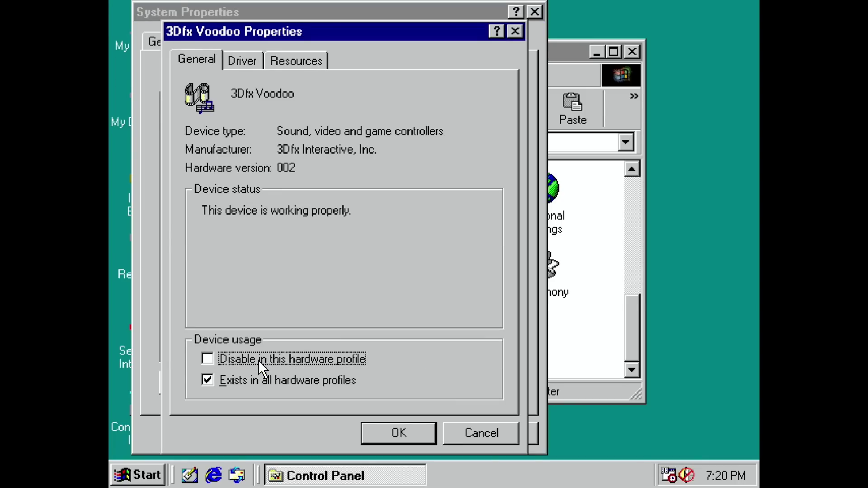
click(253, 62)
click(289, 60)
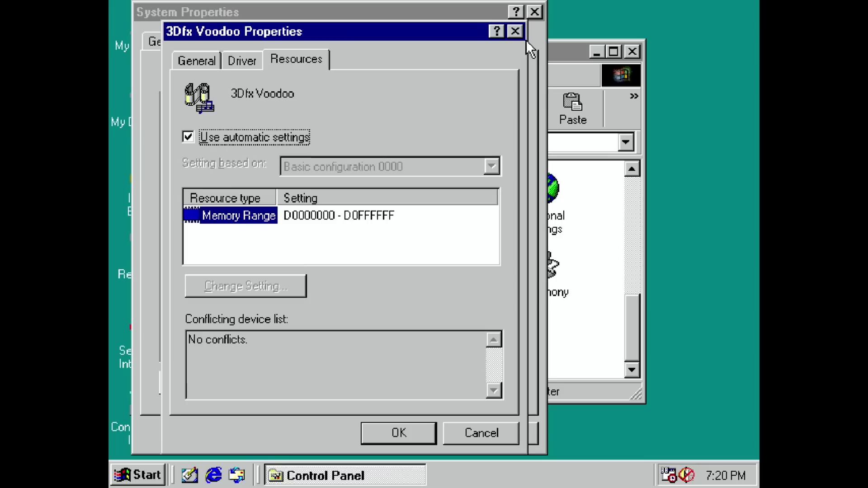
click(517, 31)
click(534, 13)
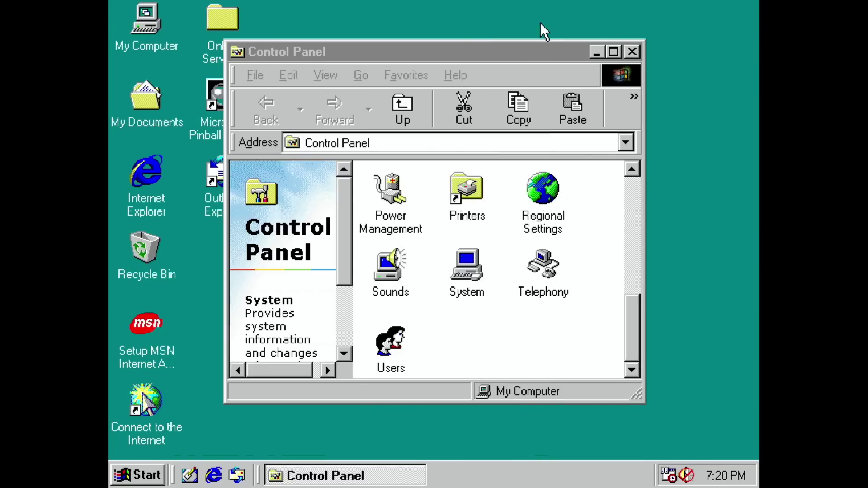
Close the Control Panel and look through the Win98 se (C:) and Win98 s-iso (D:) drives in My Computer.
click(631, 51)
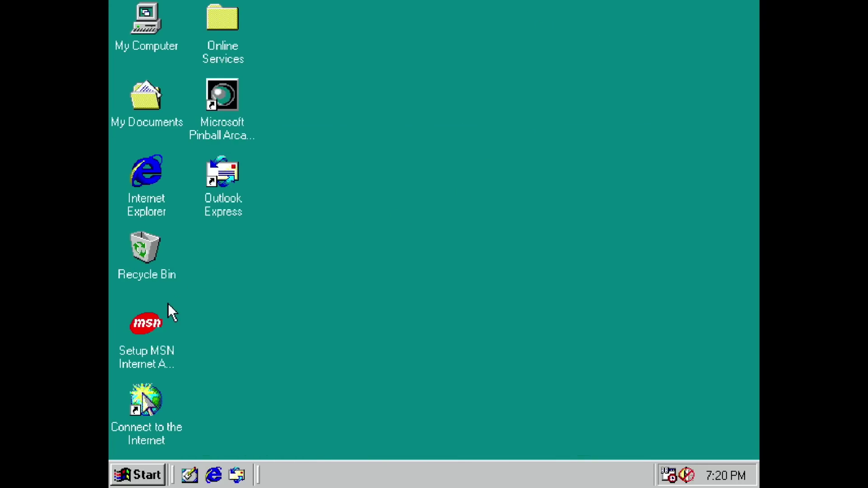
double_click(151, 23)
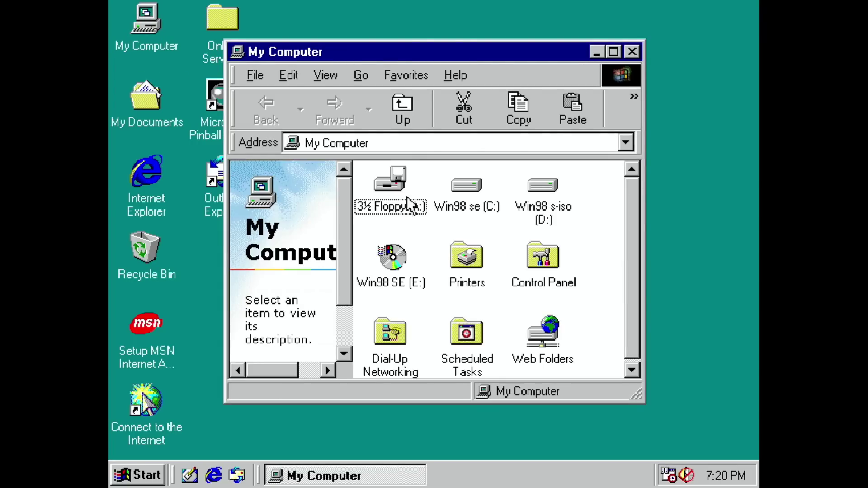
double_click(471, 193)
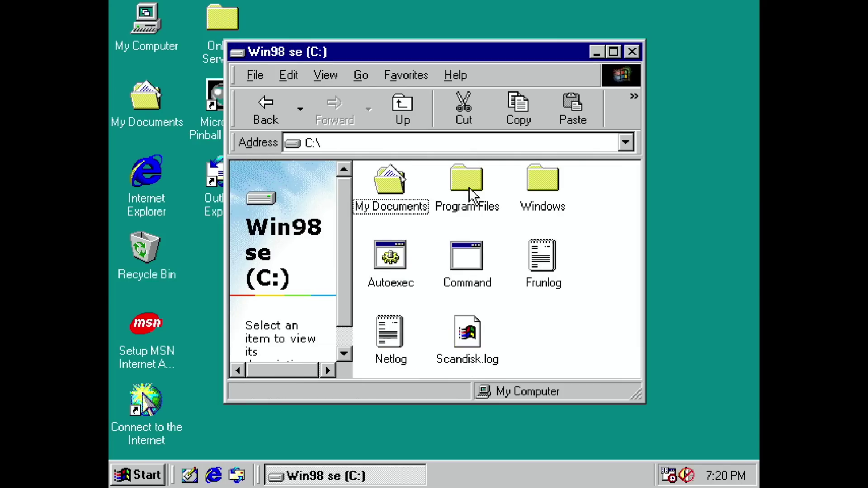
click(255, 110)
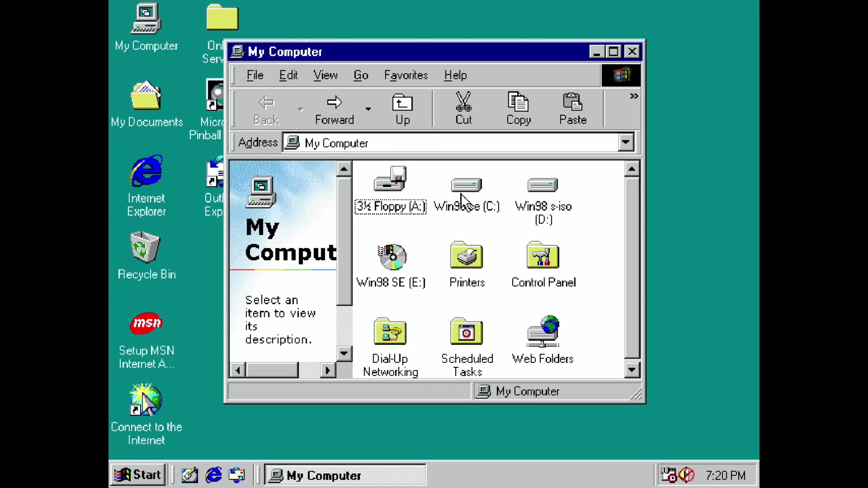
double_click(548, 194)
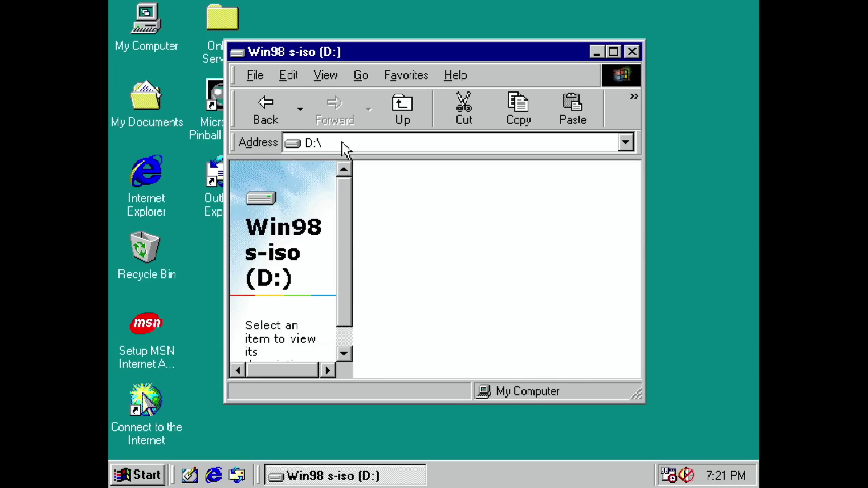
click(265, 113)
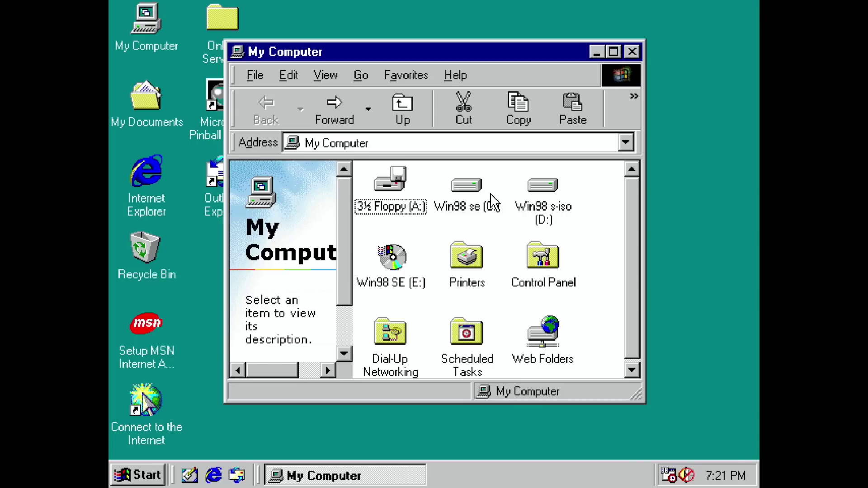
Explore the Win98 SE (E:) disc down to the agex folder in cdsample\demos.
right_click(397, 254)
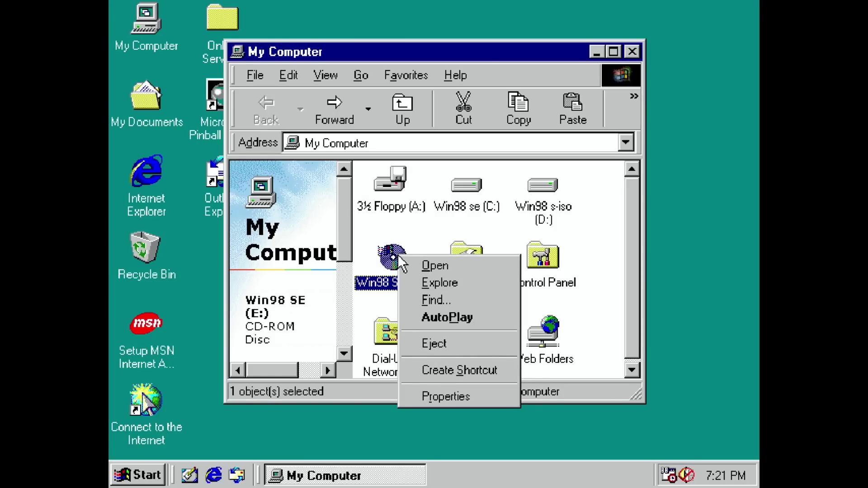
click(429, 279)
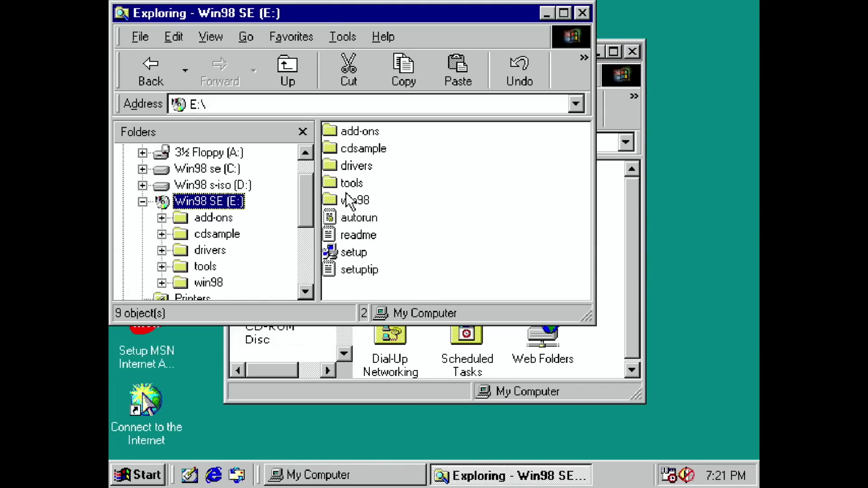
double_click(331, 153)
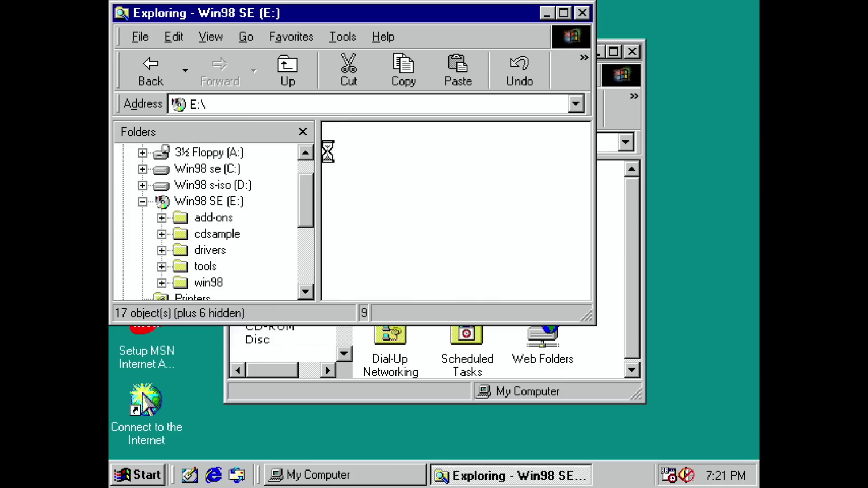
double_click(344, 168)
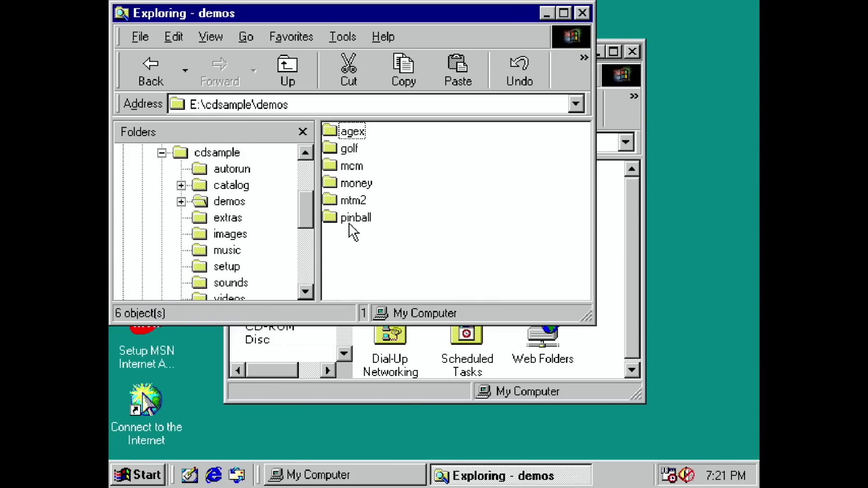
double_click(344, 135)
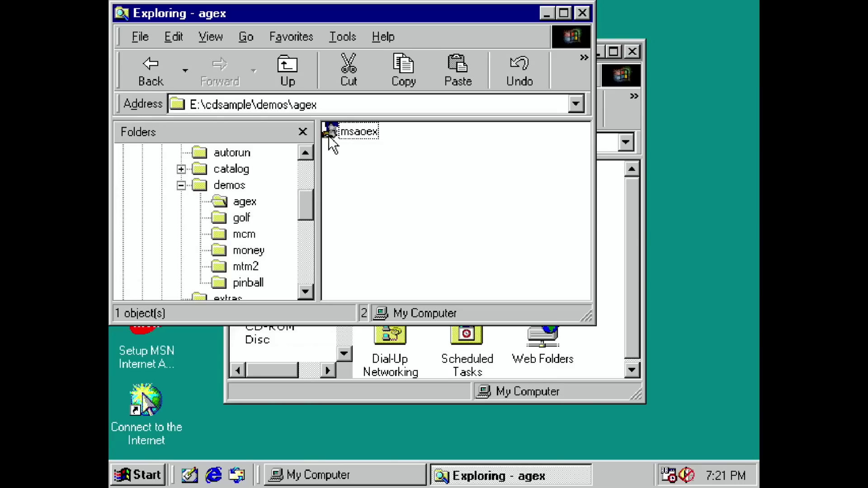
Launch the Age of Empires trial installer msaoex, exit it without installing, and close the open windows.
double_click(332, 131)
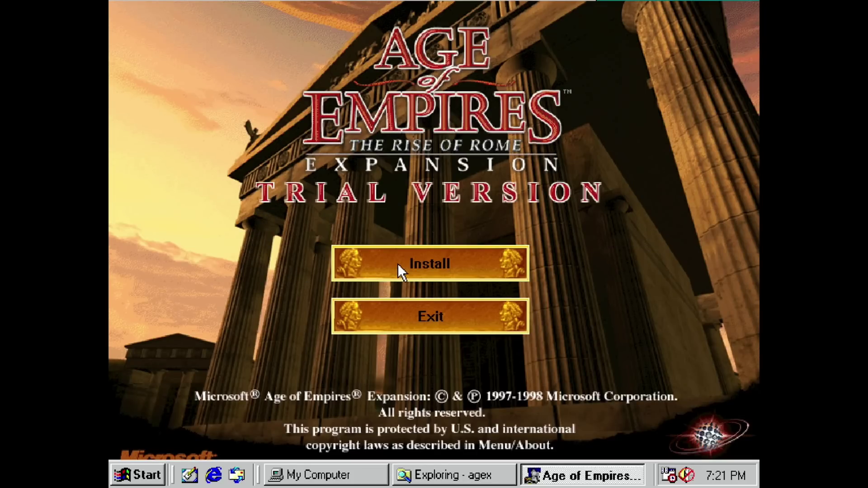
click(400, 319)
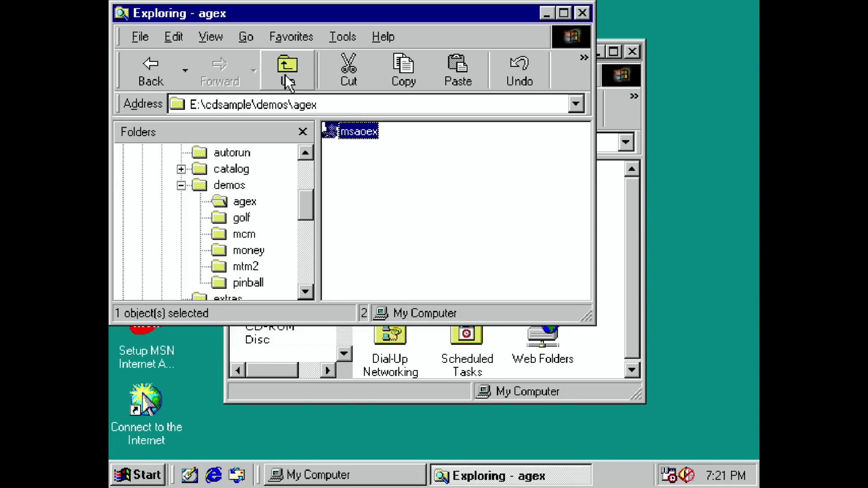
click(582, 13)
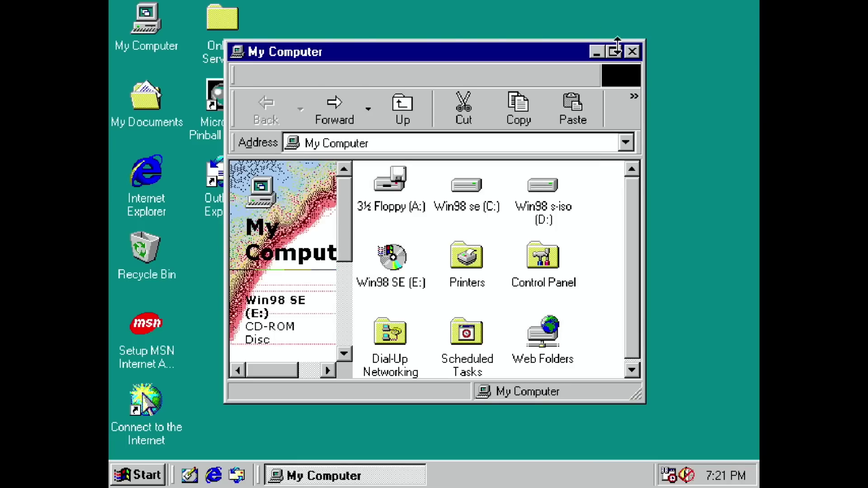
click(630, 51)
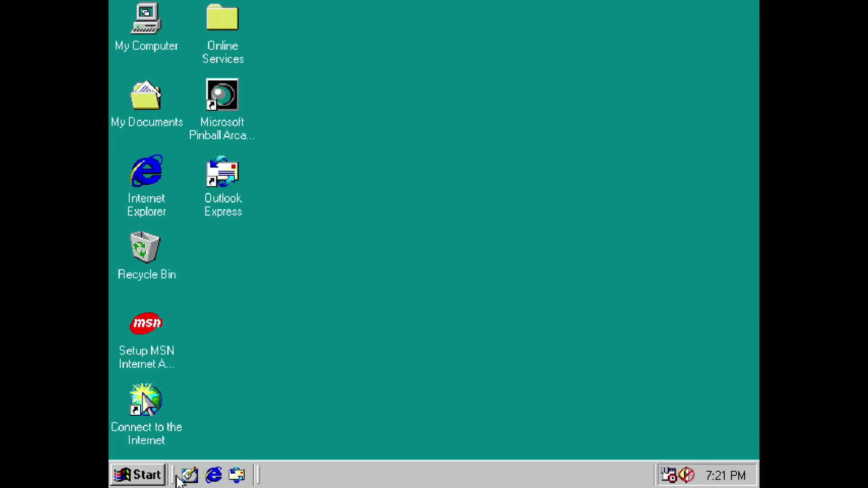
Shut down Windows 98.
click(133, 474)
click(181, 445)
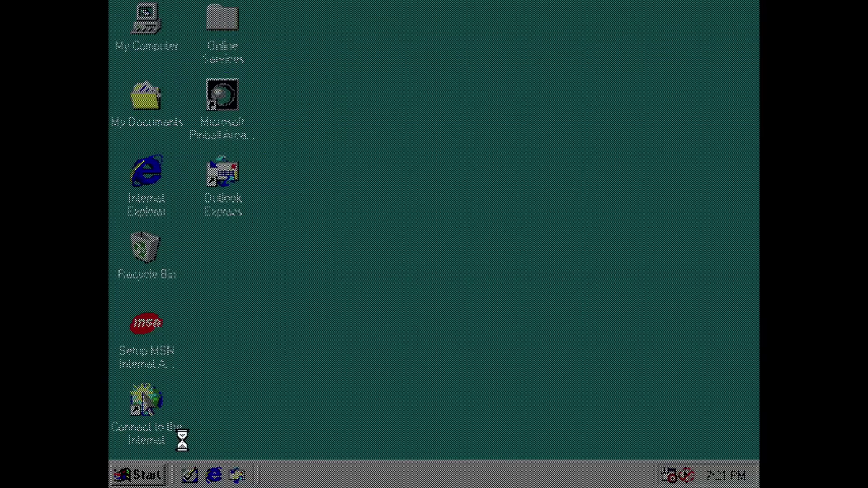
click(339, 257)
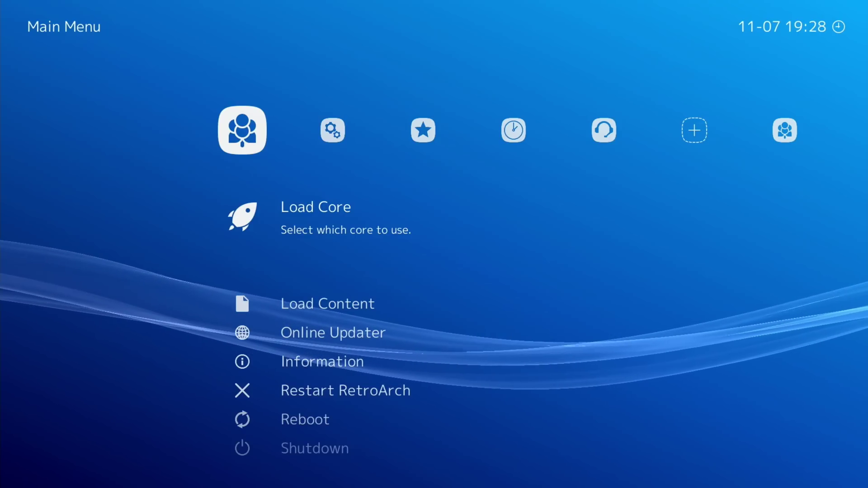
Relaunch Win98 SE with the DOSBox-Pure core from the Lakka history.
key(Right)
key(Right)
key(Right)
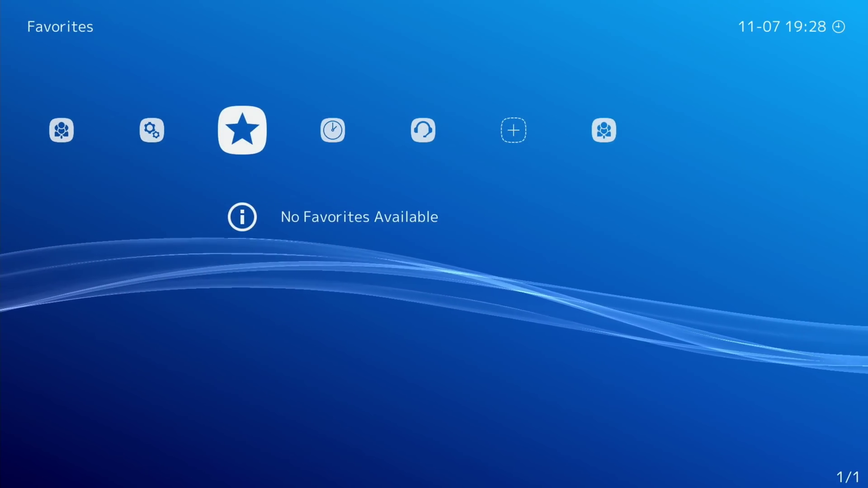
key(Return)
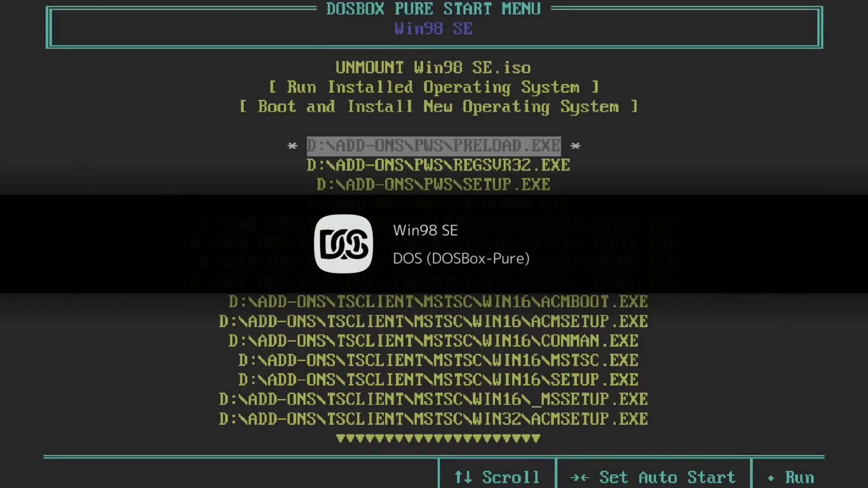
Choose Run Installed Operating System in the DOSBox Pure start menu.
key(Up)
key(Up)
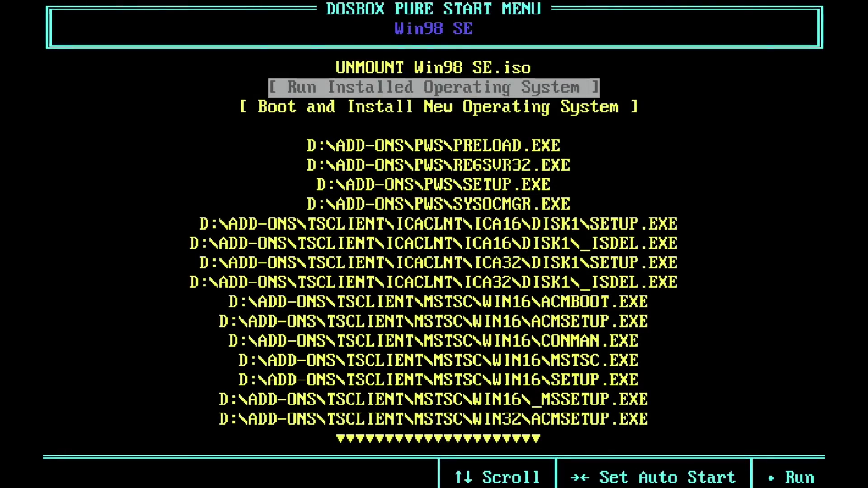
key(Up)
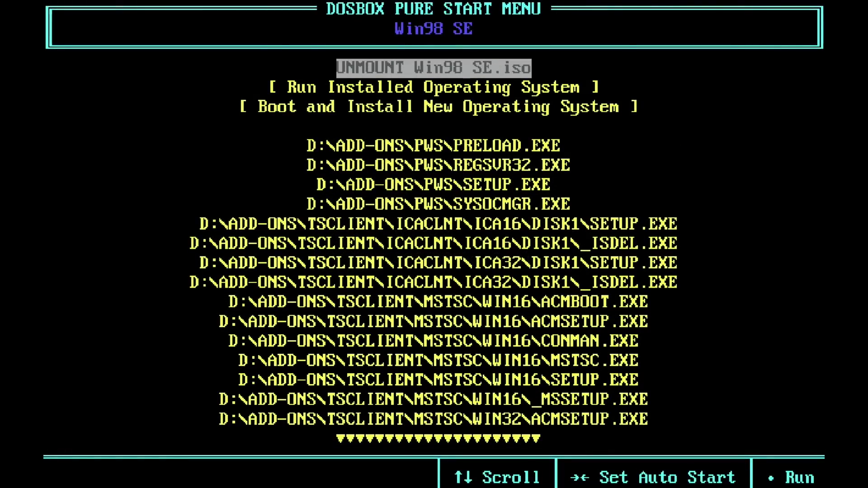
key(Down)
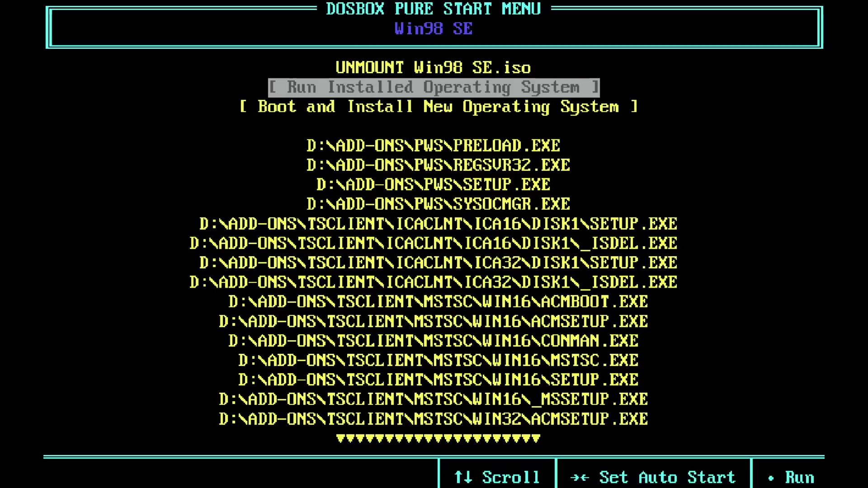
key(Return)
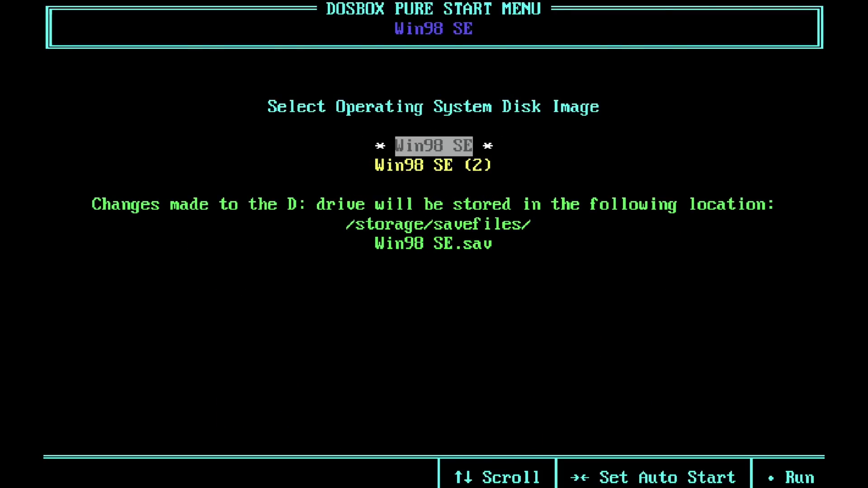
Look over the operating system disk images Win98 SE and Win98 SE (2), and highlight Win98 SE.
key(Down)
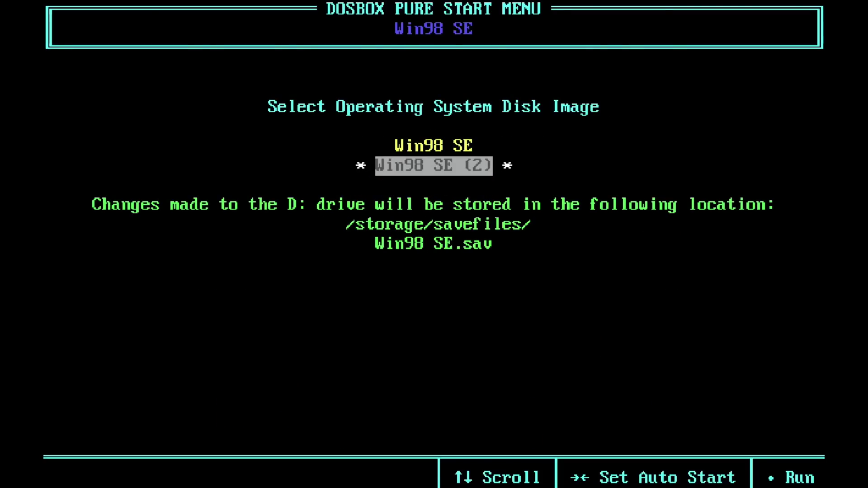
key(Up)
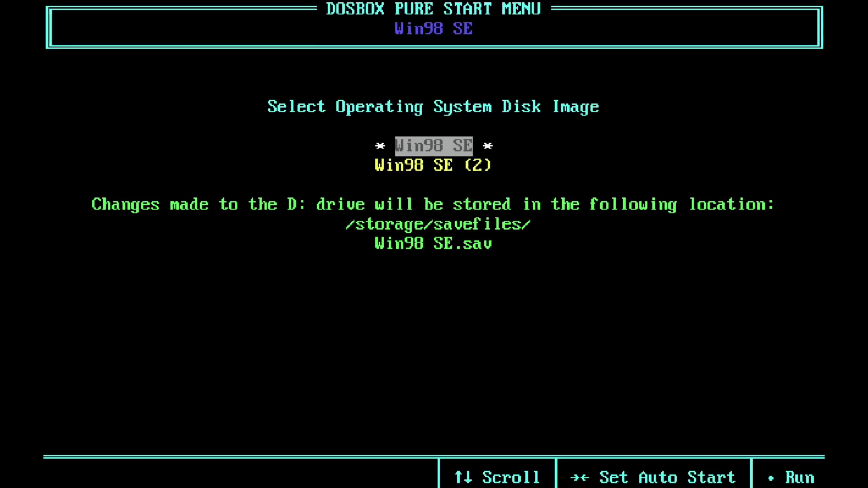
key(Down)
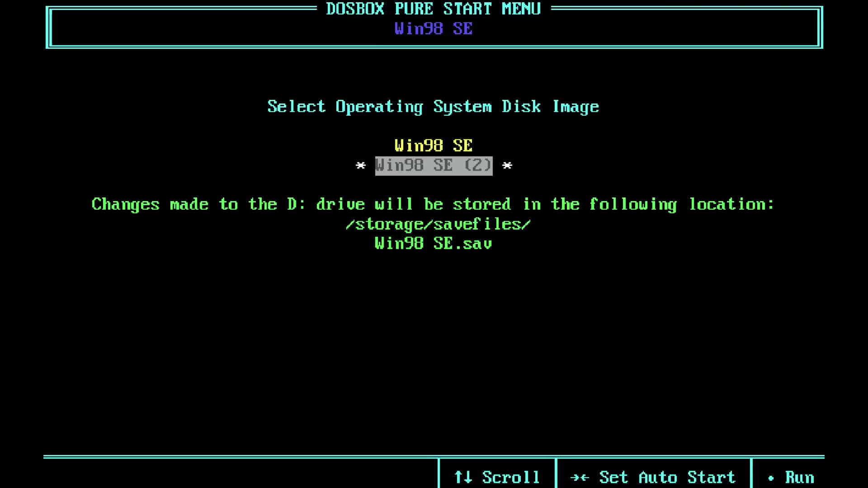
key(Up)
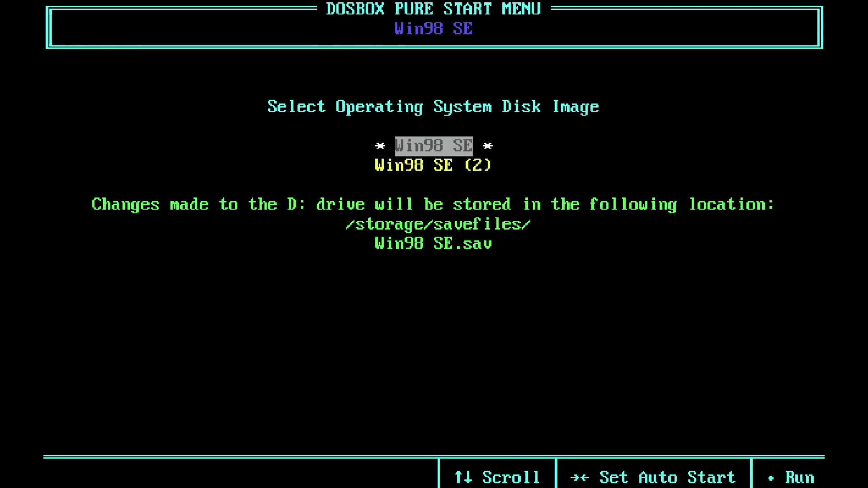